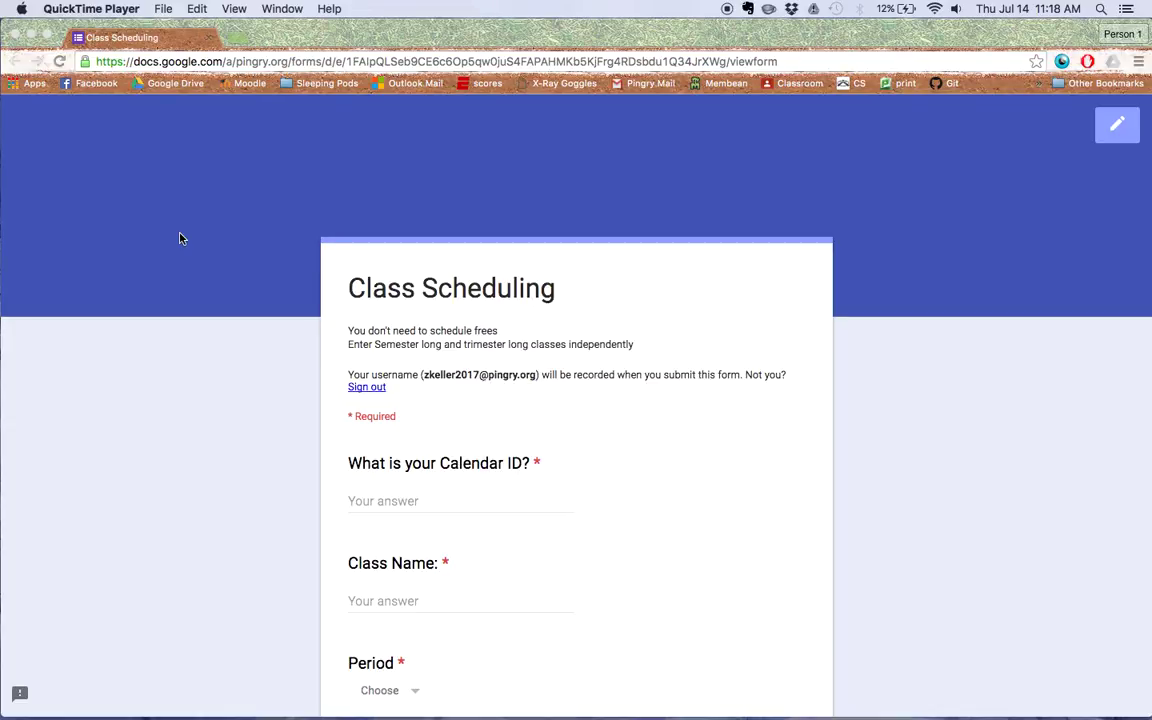
Load calendar.google.com in a new Chrome tab.
left_click(221, 316)
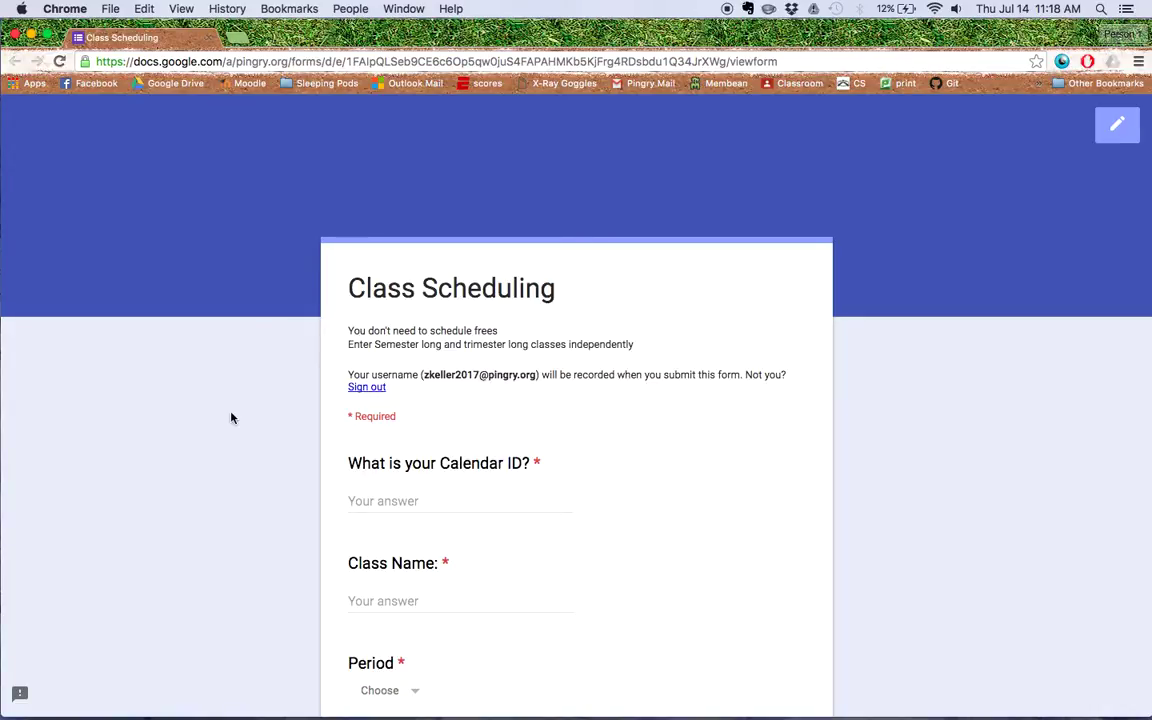
scroll(231, 418, "down", 2)
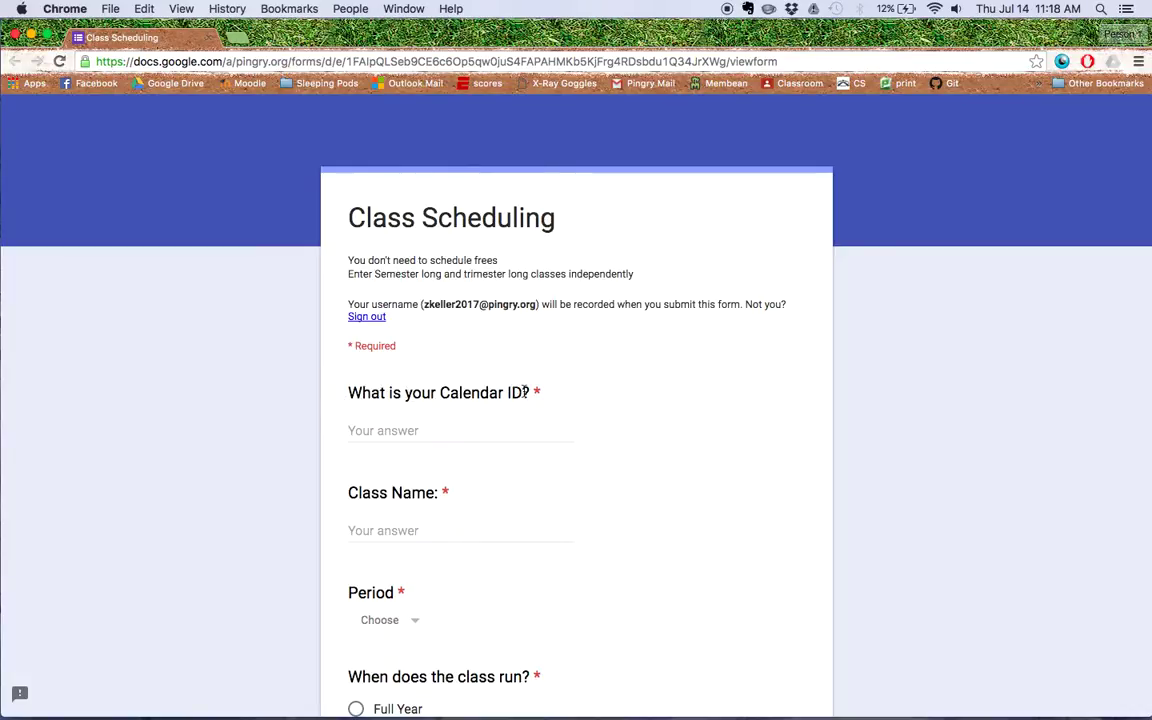
left_click(230, 38)
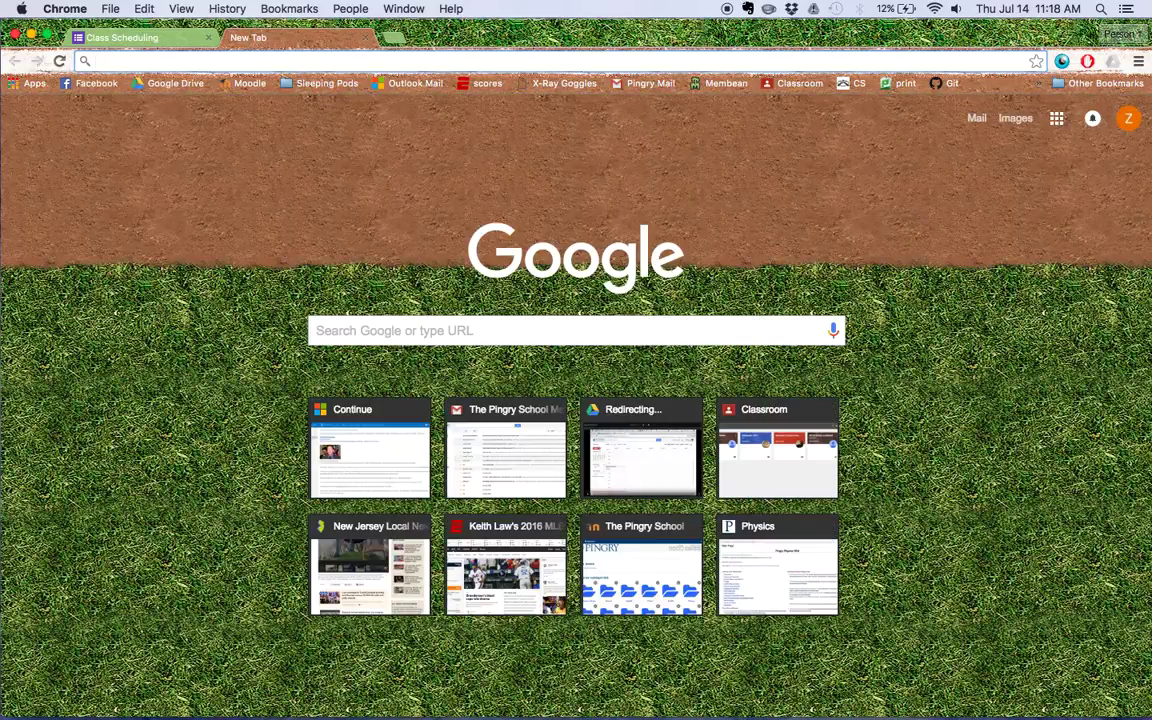
type("calendar.google.com")
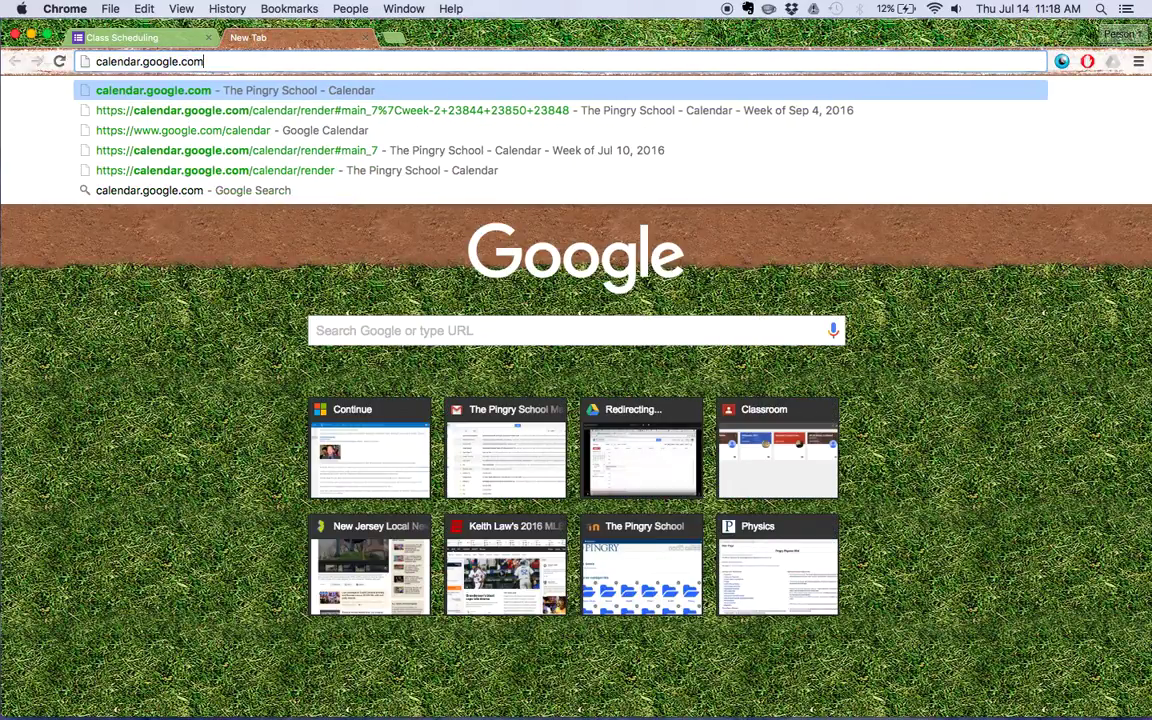
key("Return")
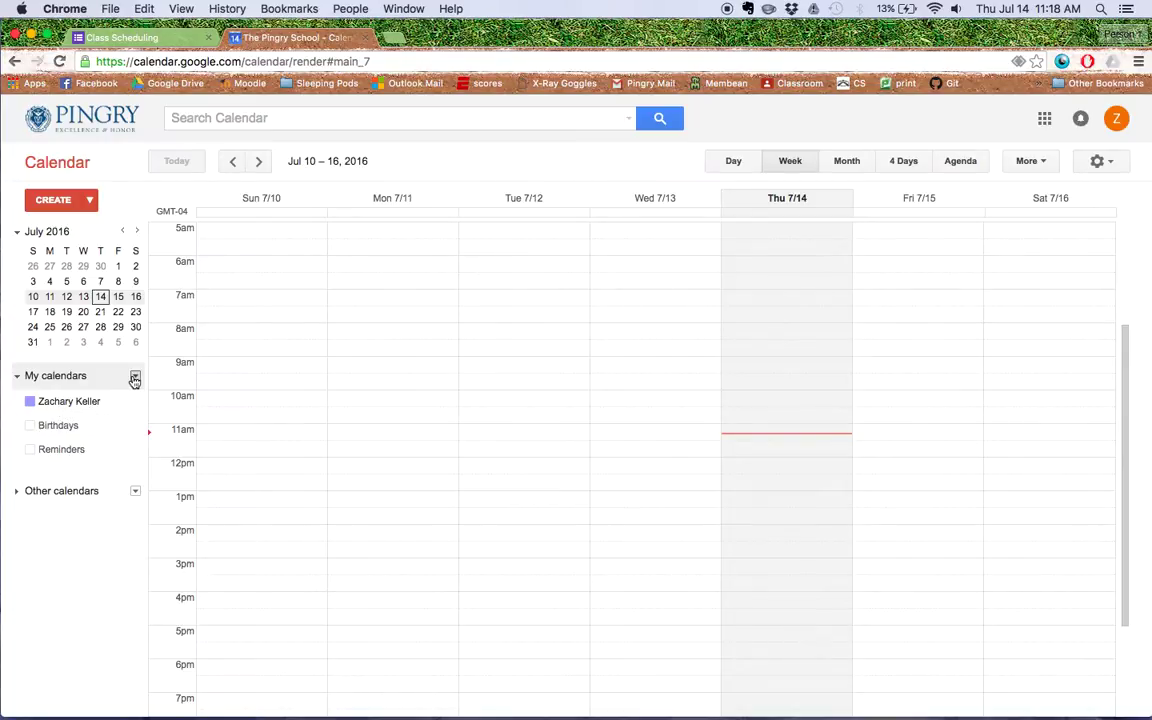
Start a new calendar under My calendars named Zach's Courses.
left_click(135, 377)
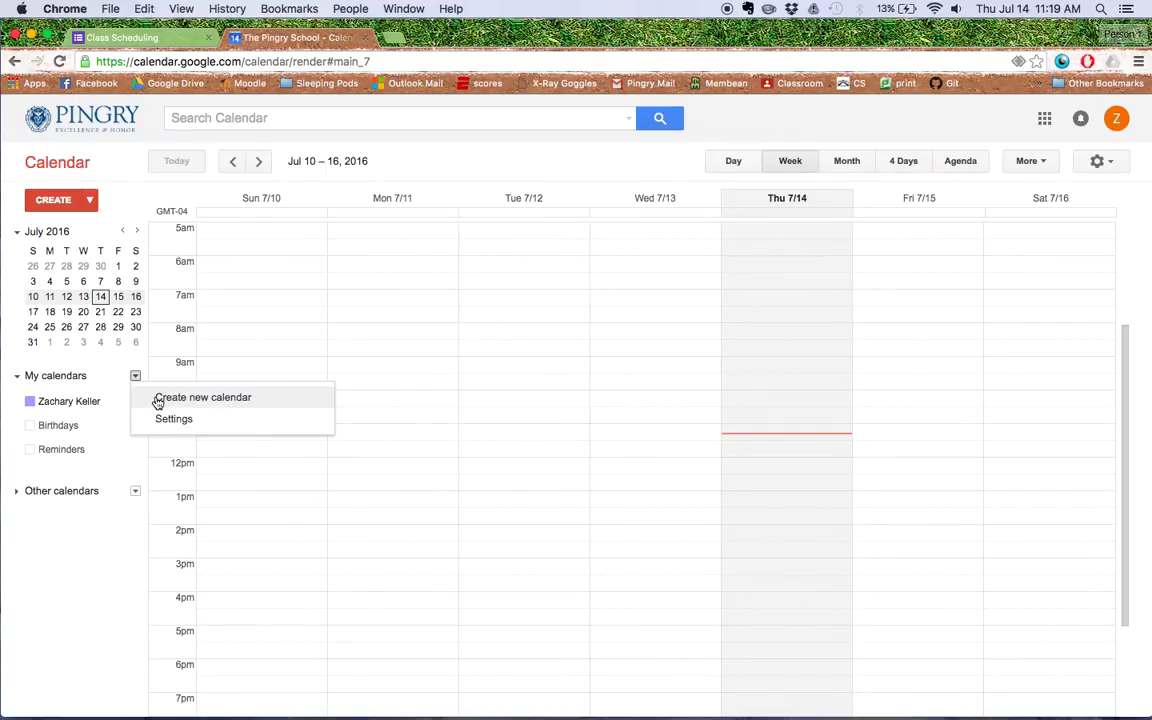
left_click(158, 401)
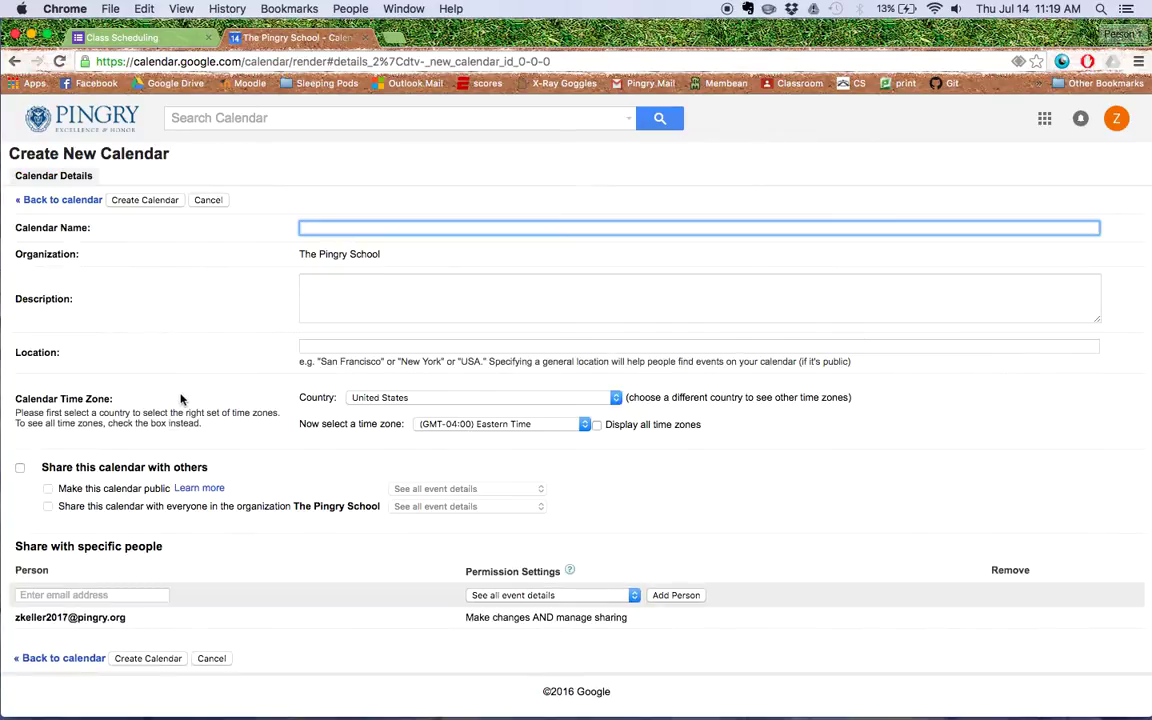
type("Zach's Courses")
Share it with the Google Scripts account with Make changes AND manage sharing, then create it.
left_click(140, 595)
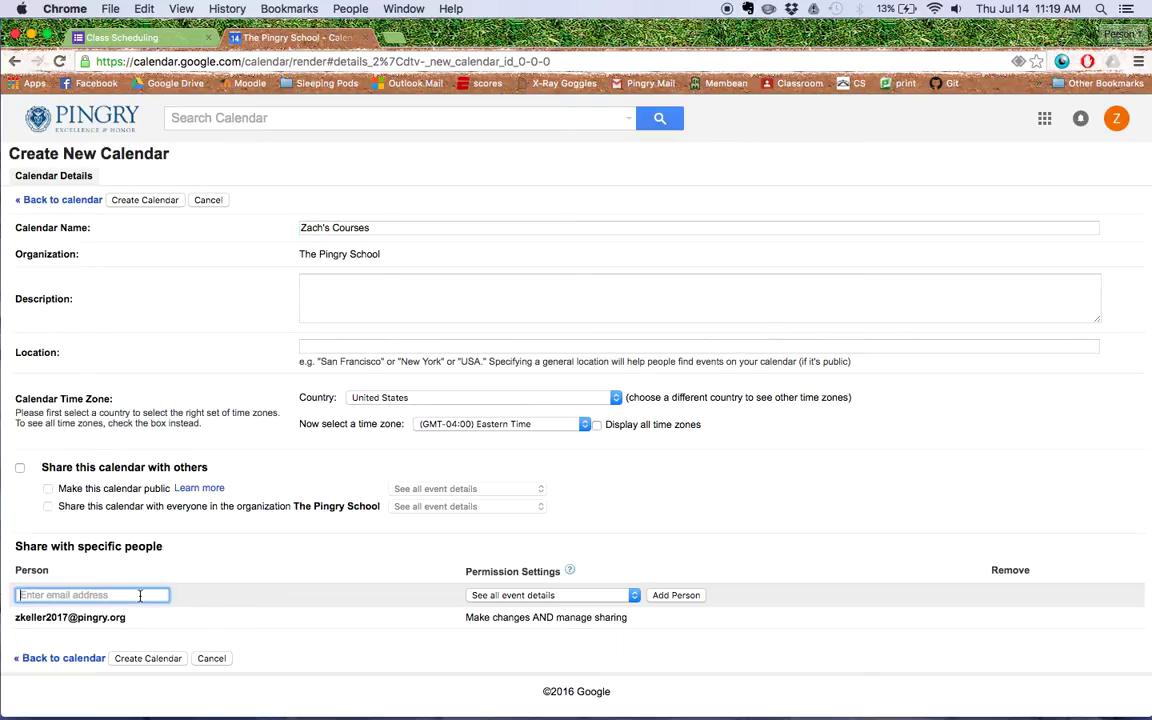
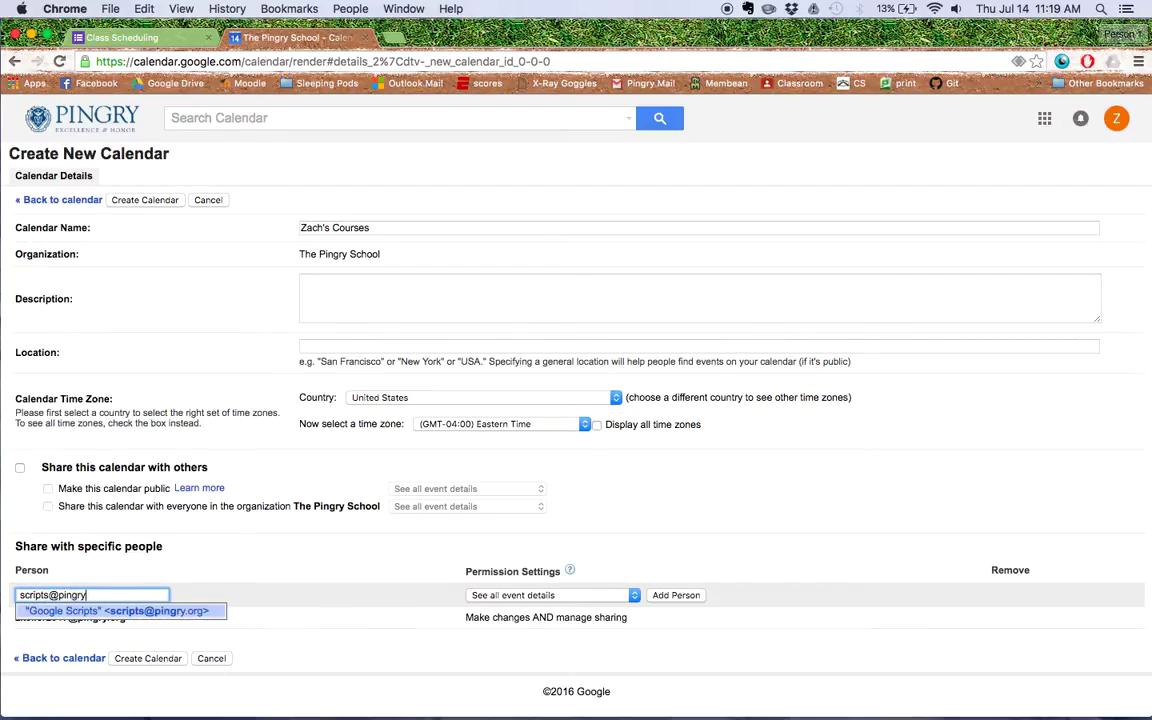
left_click(316, 599)
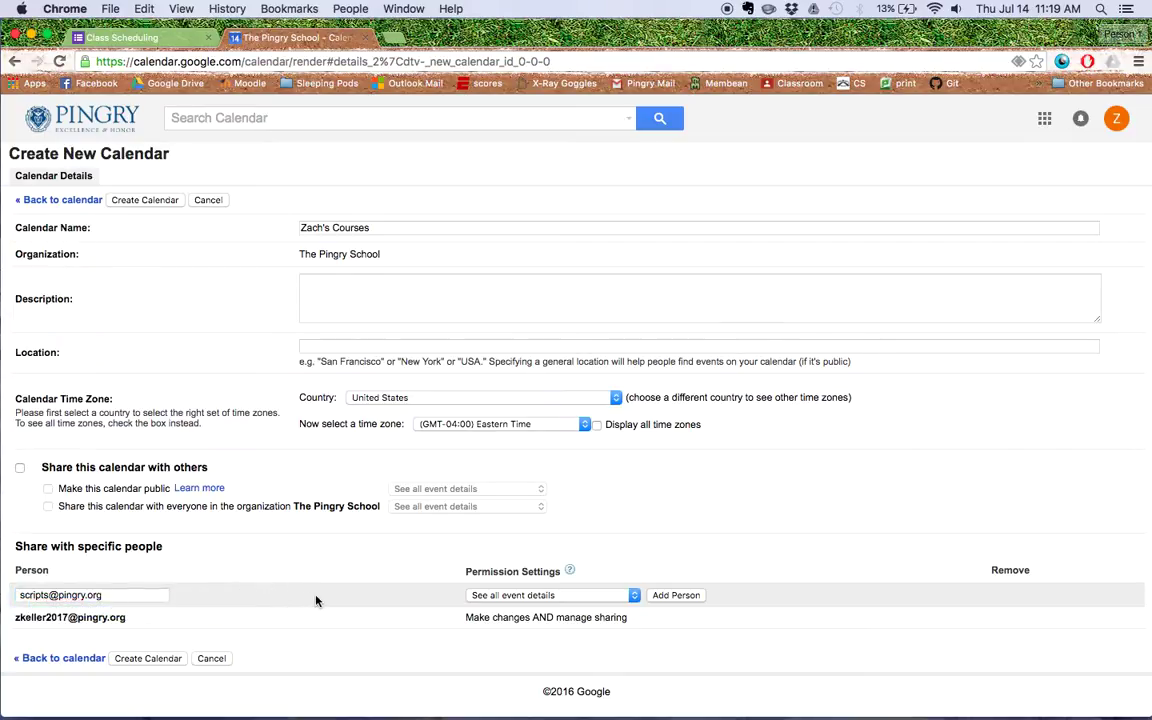
left_click(576, 600)
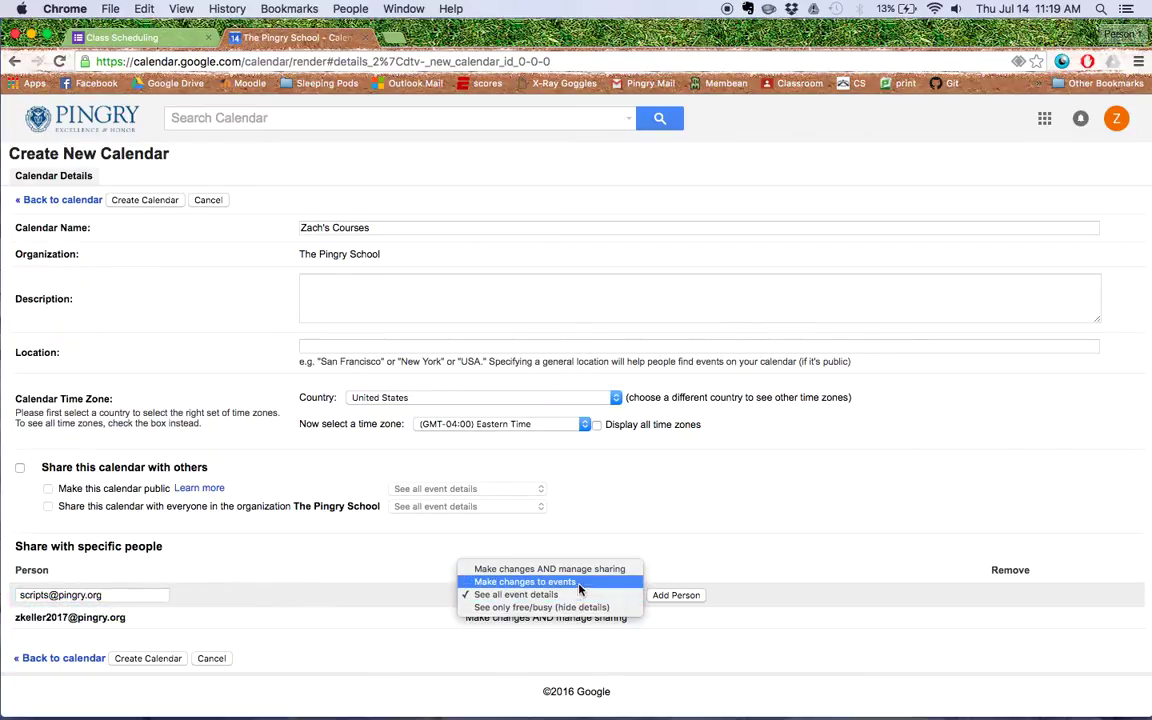
left_click(587, 569)
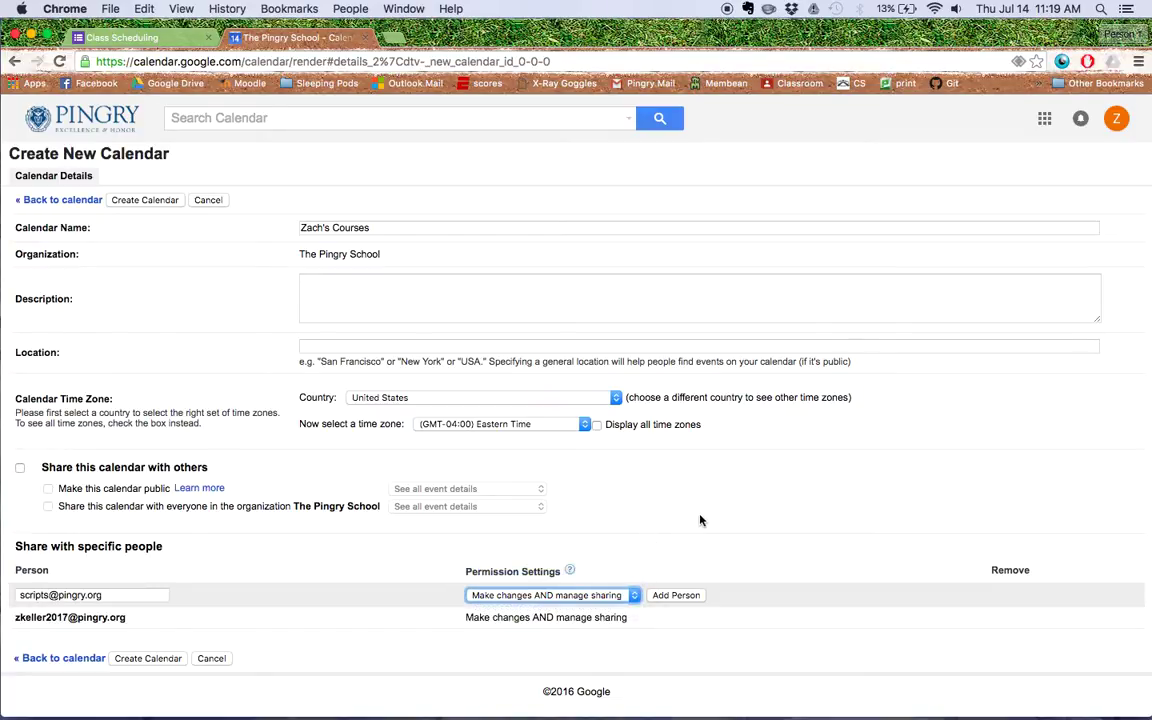
left_click(673, 597)
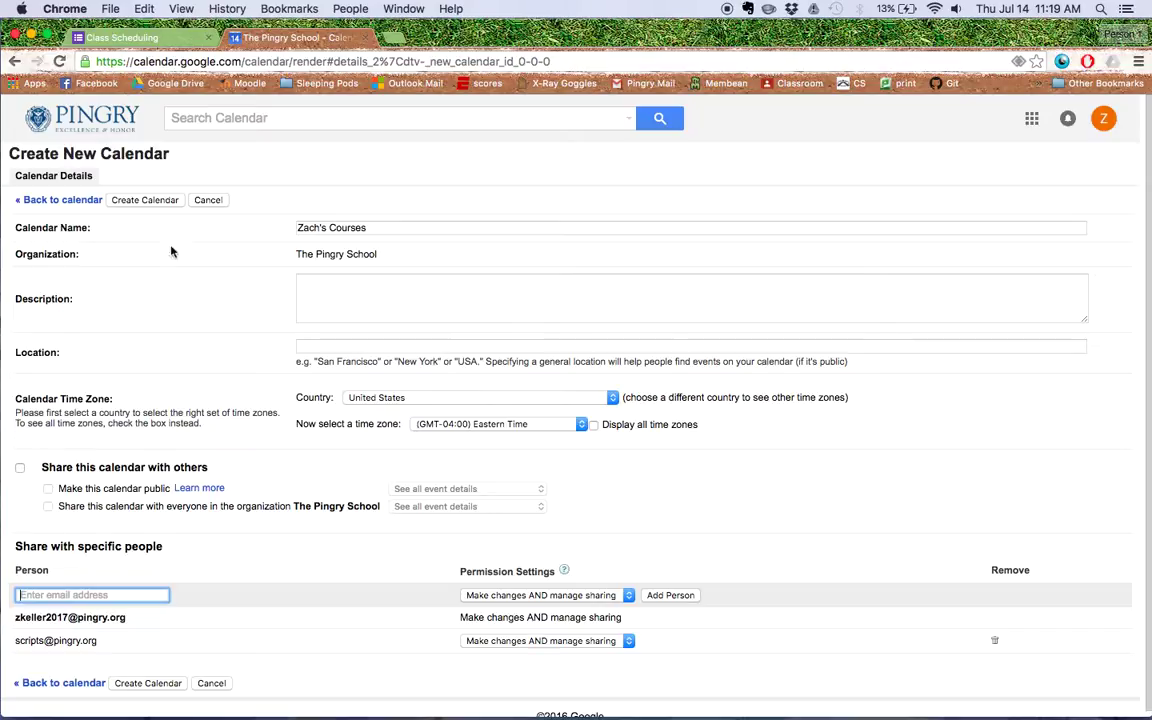
left_click(140, 201)
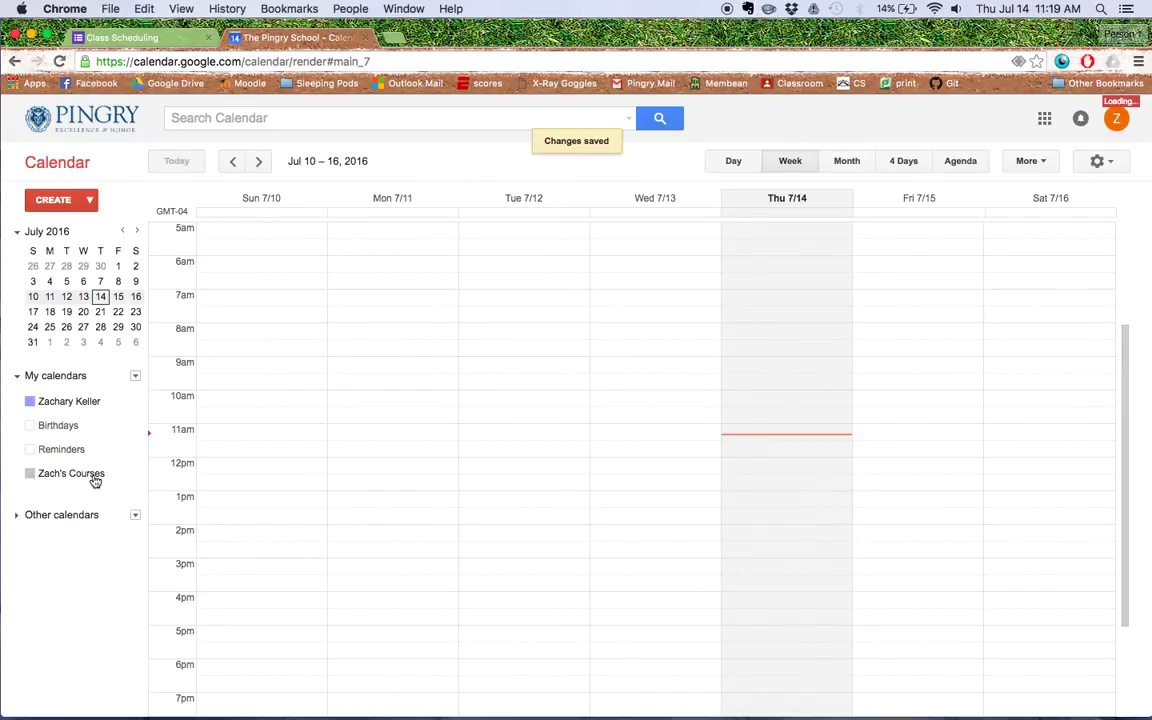
Open Zach's Courses calendar settings and copy its Calendar ID via Edit > Copy.
left_click(32, 476)
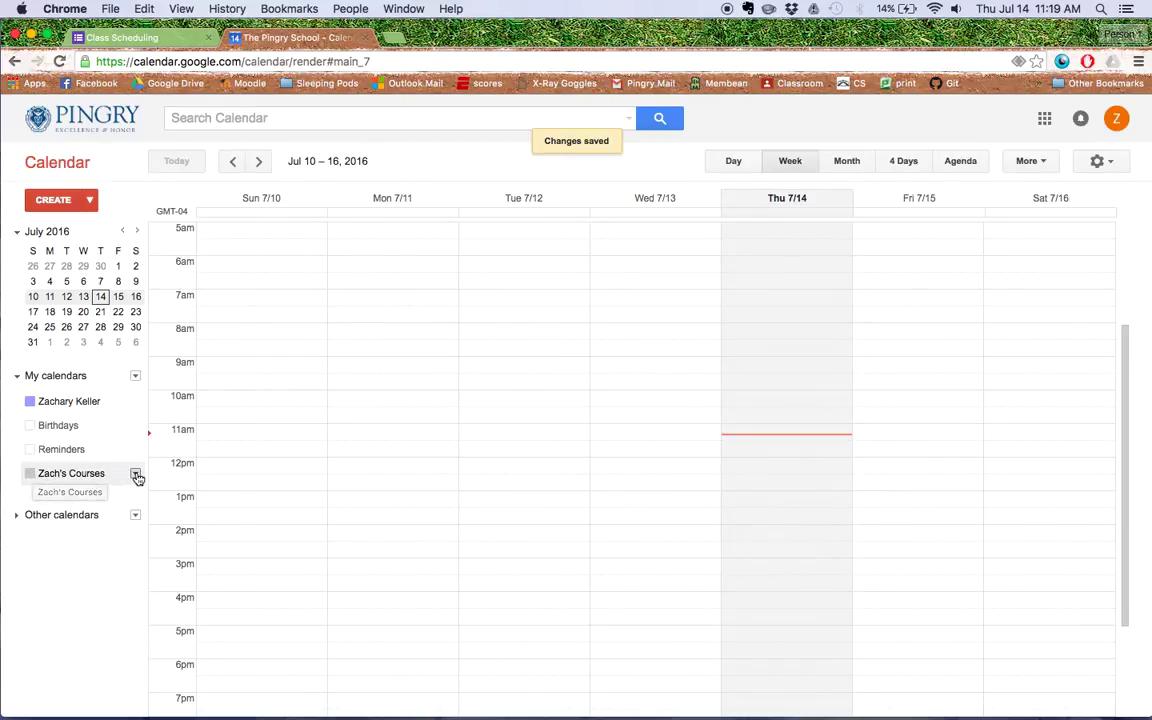
left_click(135, 474)
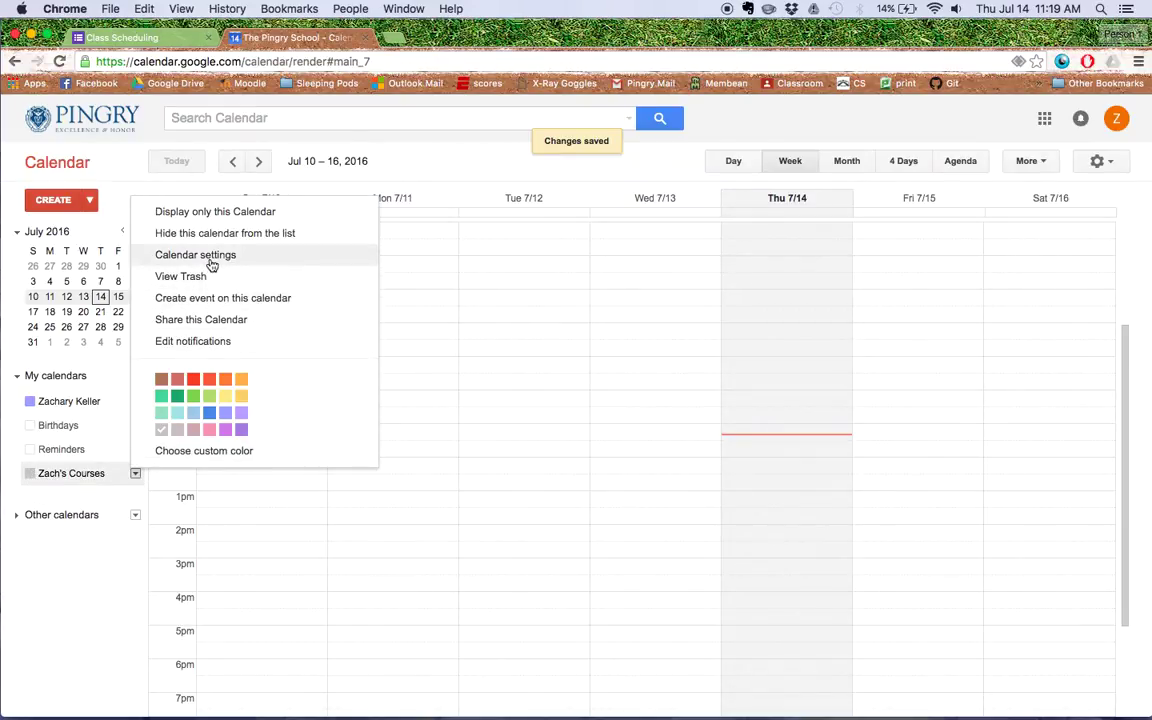
left_click(190, 256)
scroll(270, 470, "down", 3)
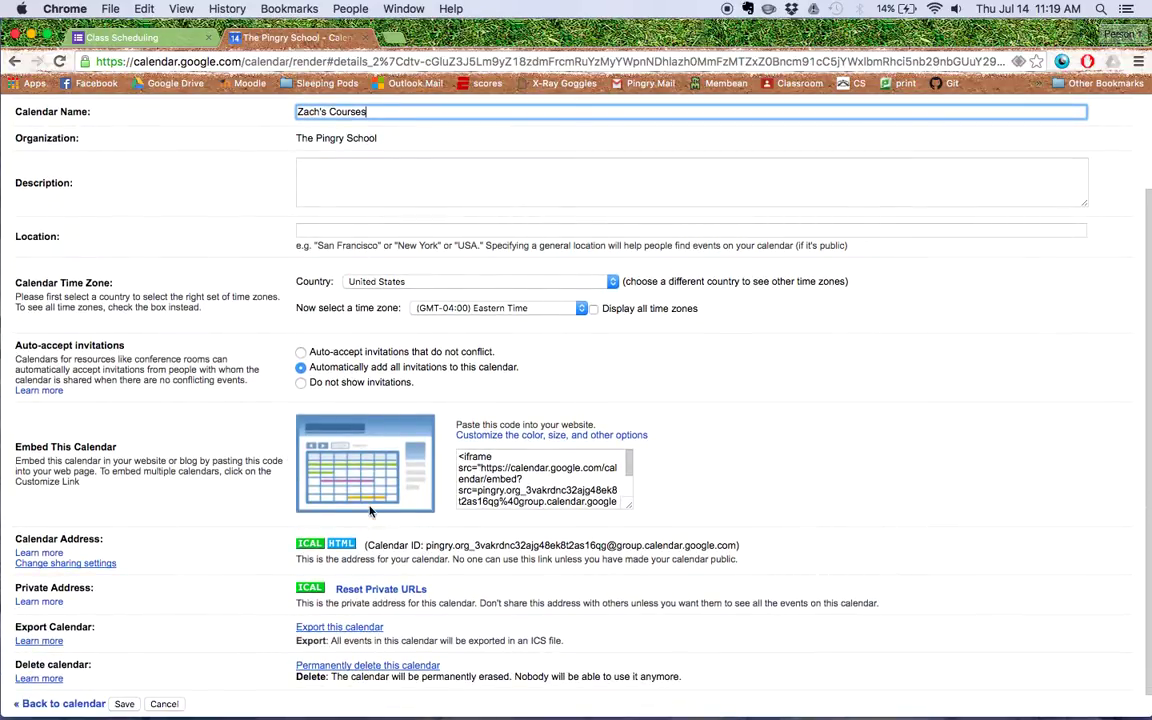
left_click_drag(424, 545, 738, 543)
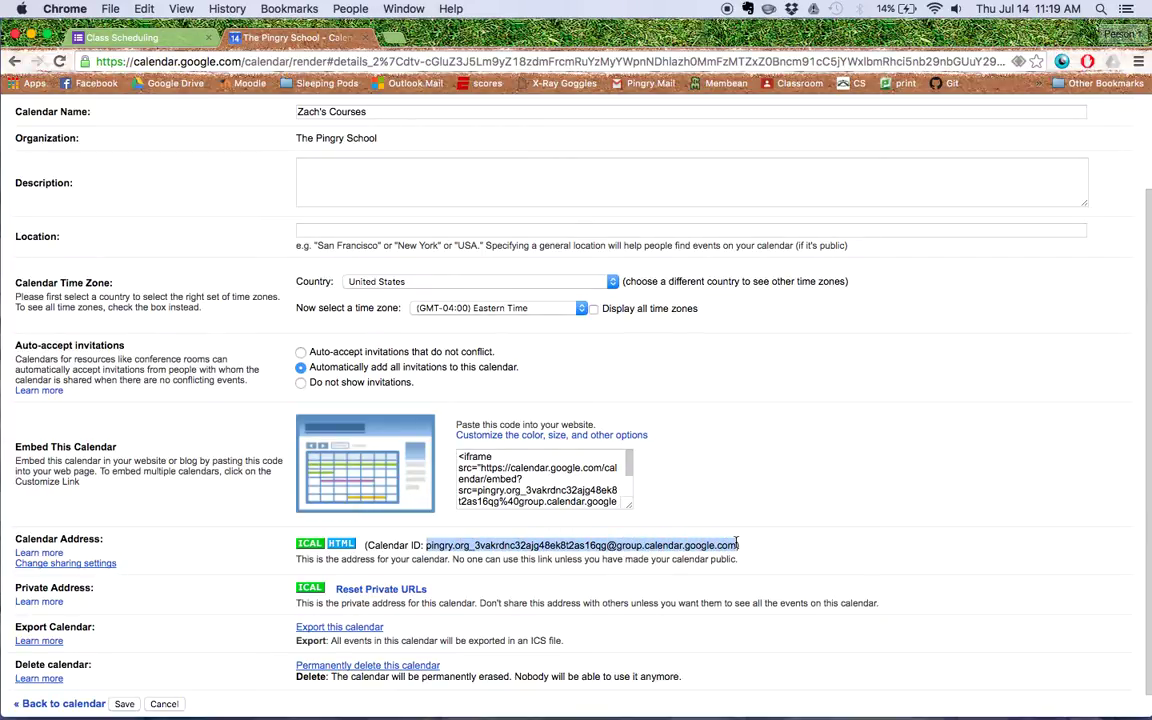
left_click(135, 5)
left_click(160, 84)
Paste the Zach's Courses calendar ID into the form's Calendar ID answer, then return to Calendar.
left_click(125, 38)
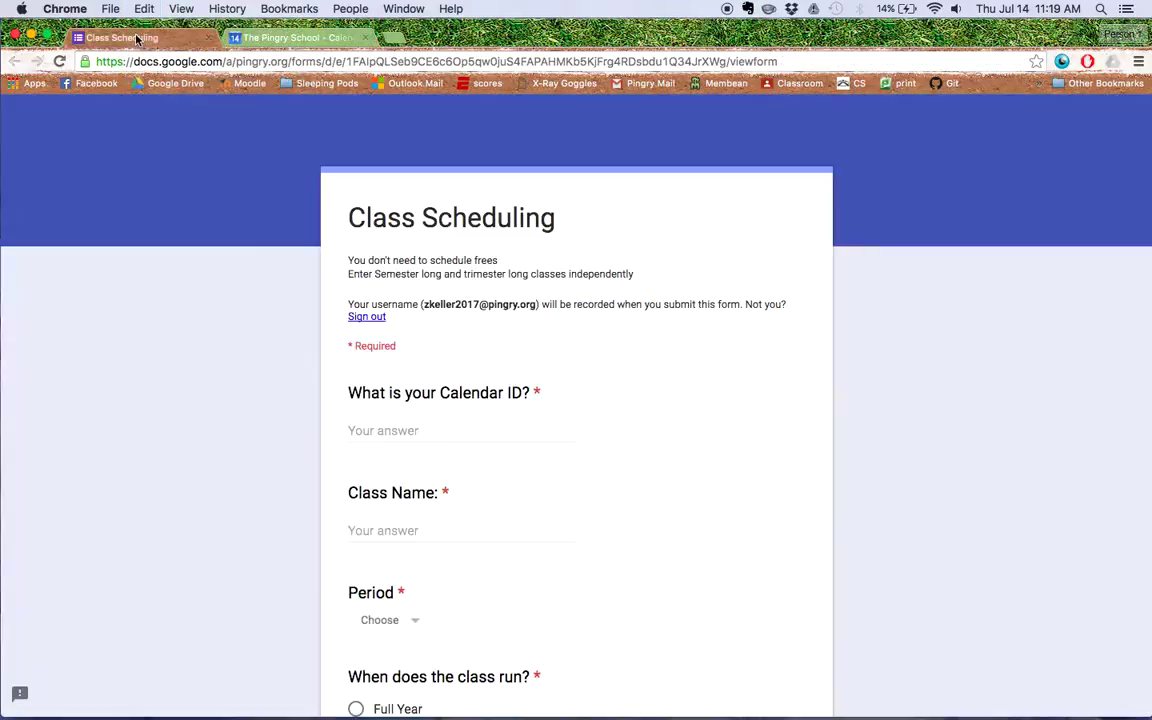
left_click(427, 432)
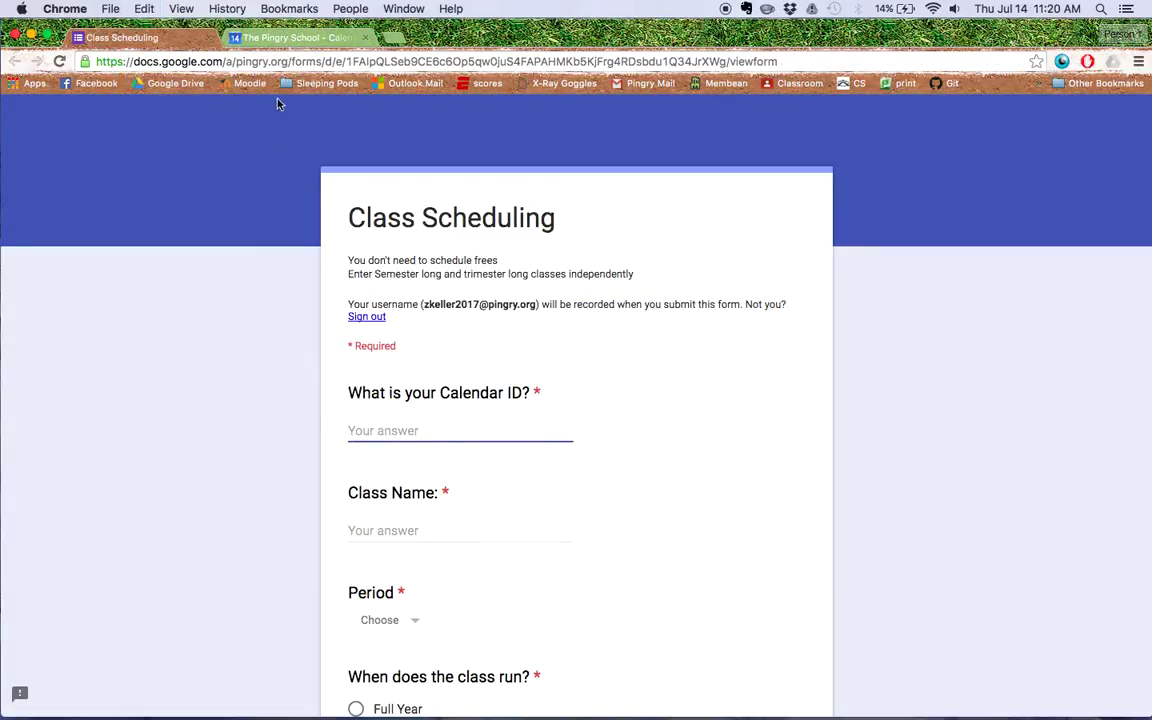
left_click(144, 8)
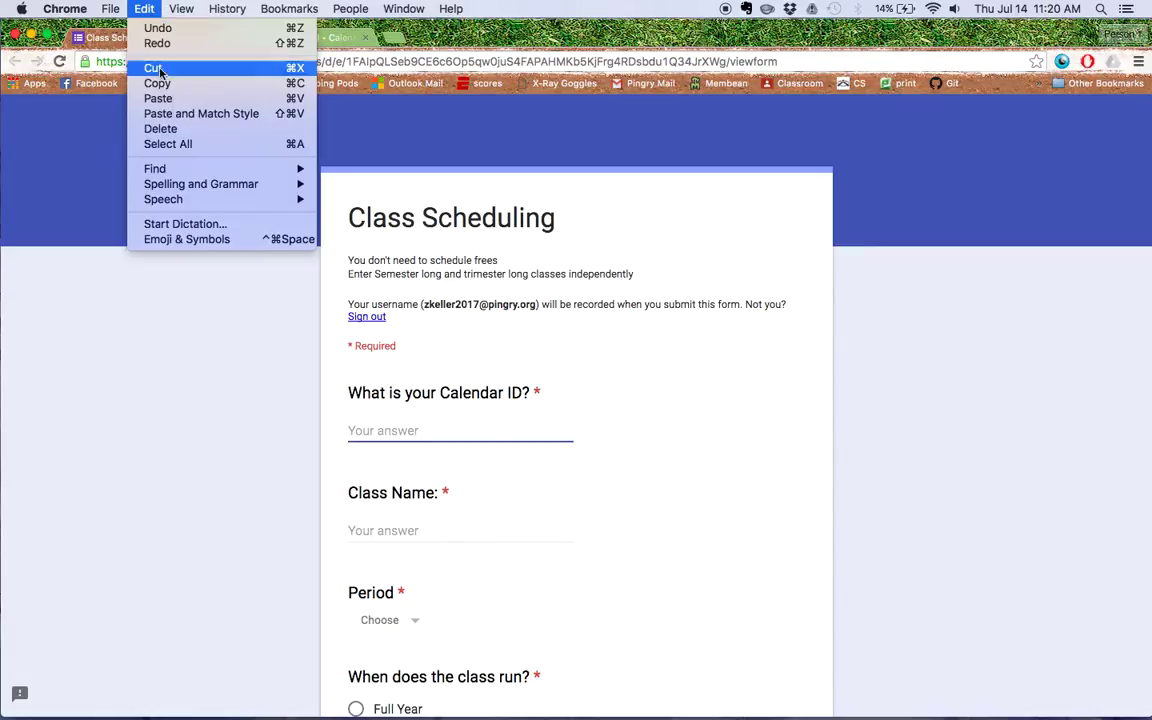
left_click(158, 98)
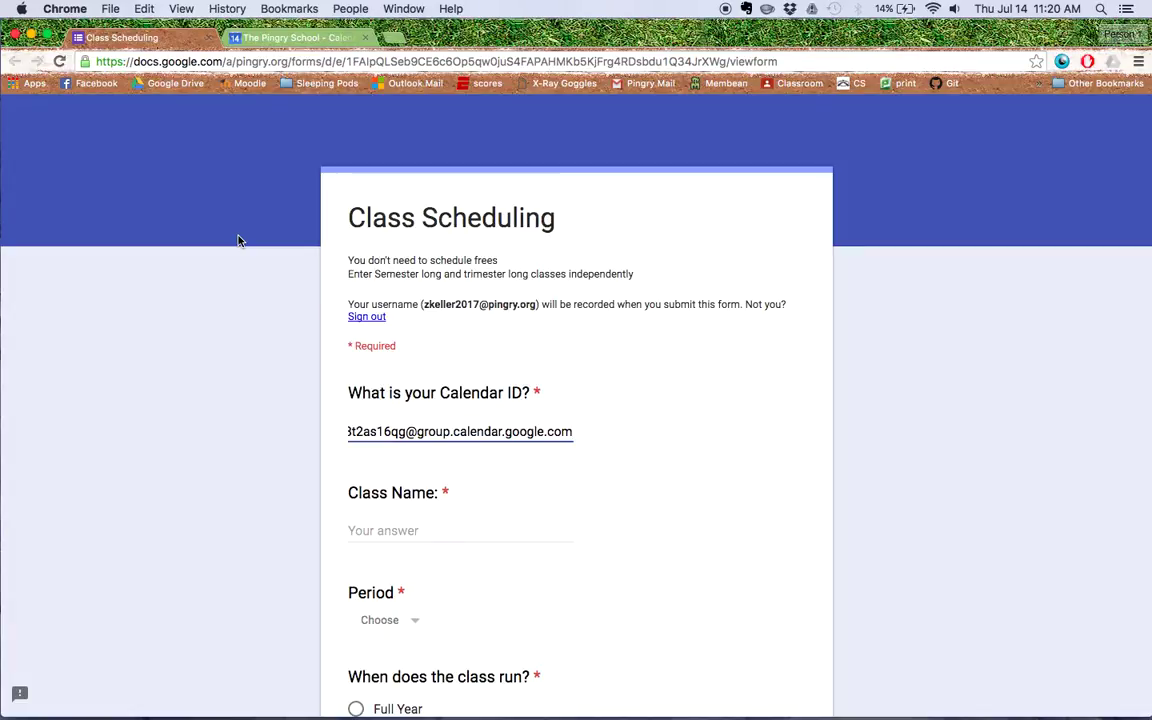
left_click(267, 41)
Share the personal calendar with the Google Scripts account, allowing changes and sharing management, and save.
scroll(117, 145, "up", 3)
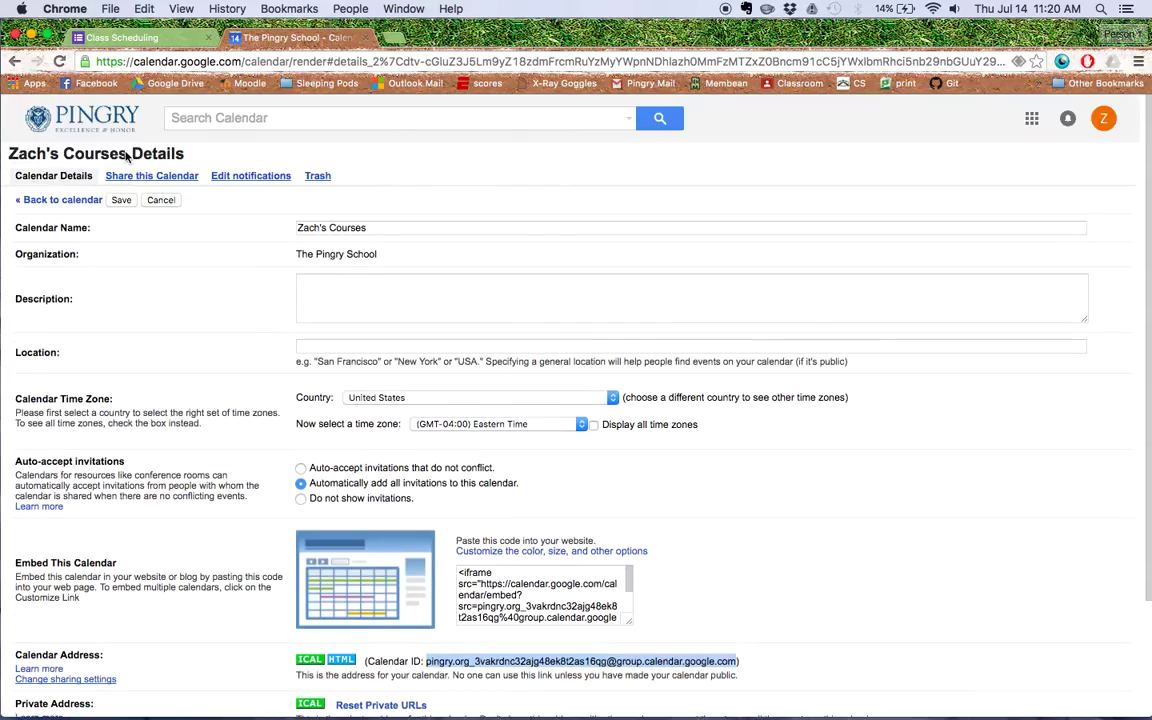
left_click(57, 200)
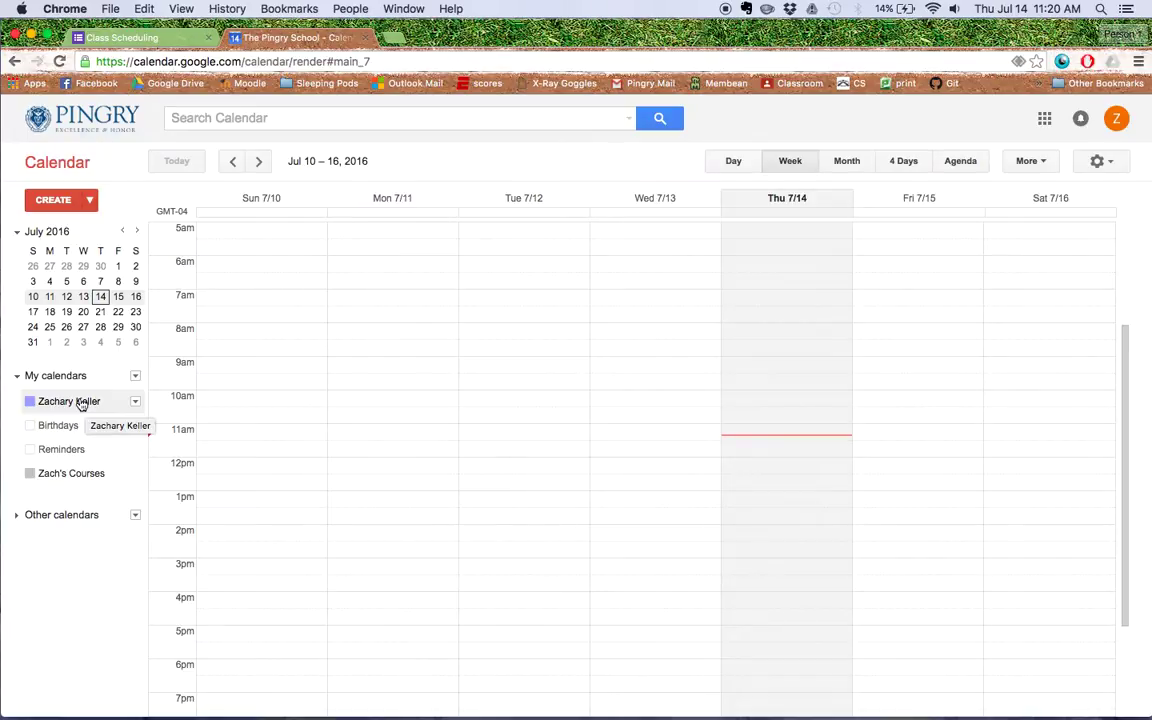
left_click(136, 402)
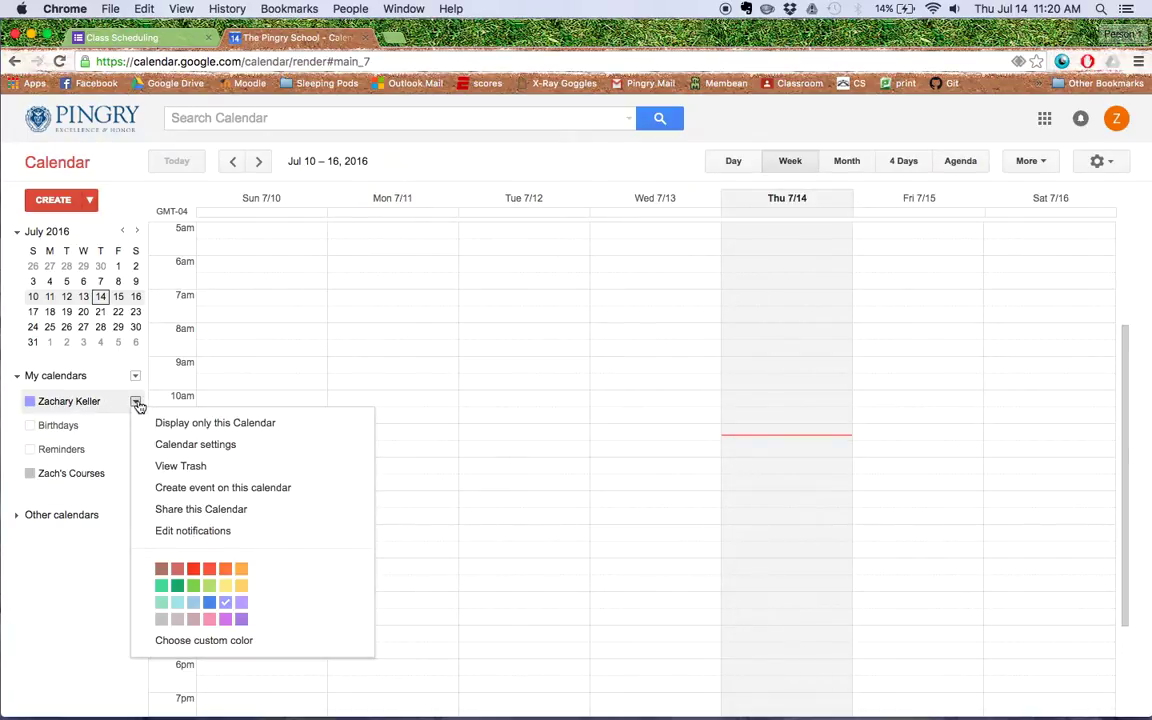
left_click(185, 444)
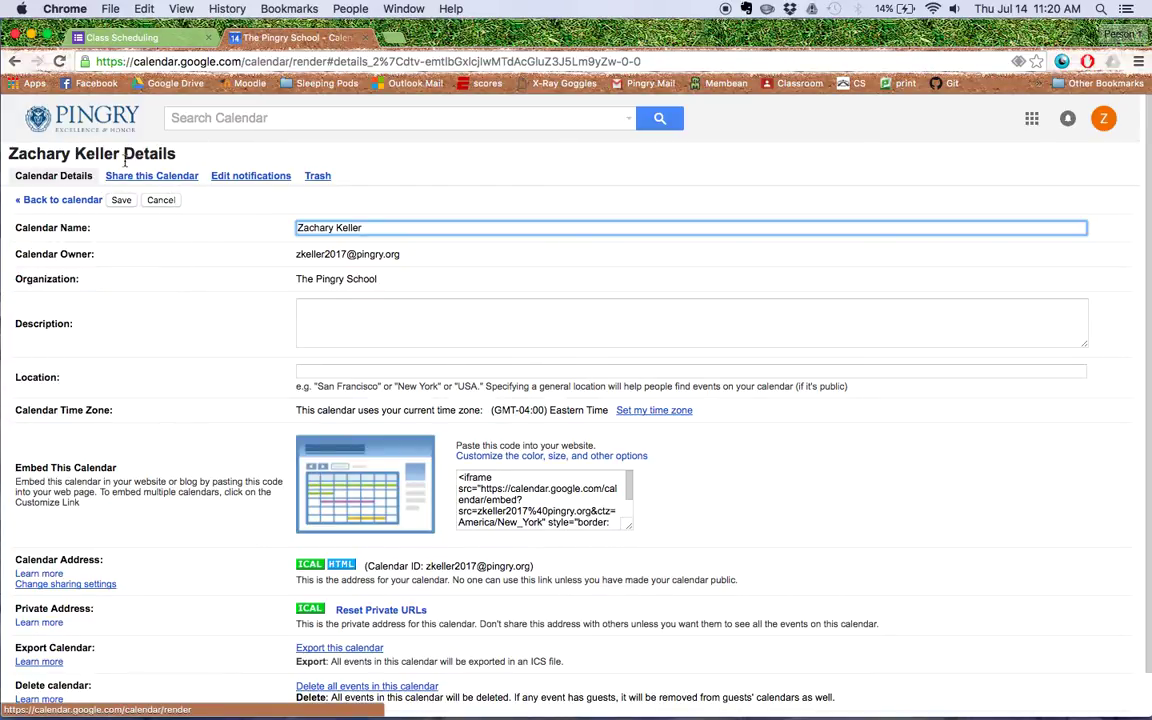
left_click(158, 175)
left_click(110, 359)
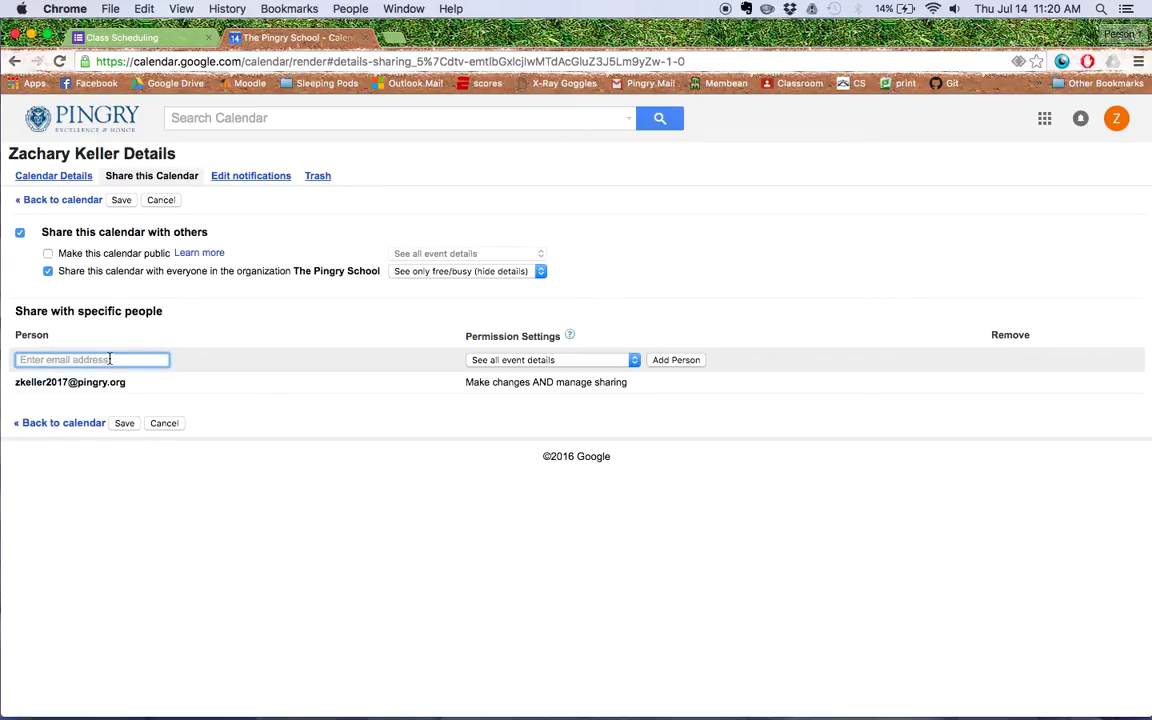
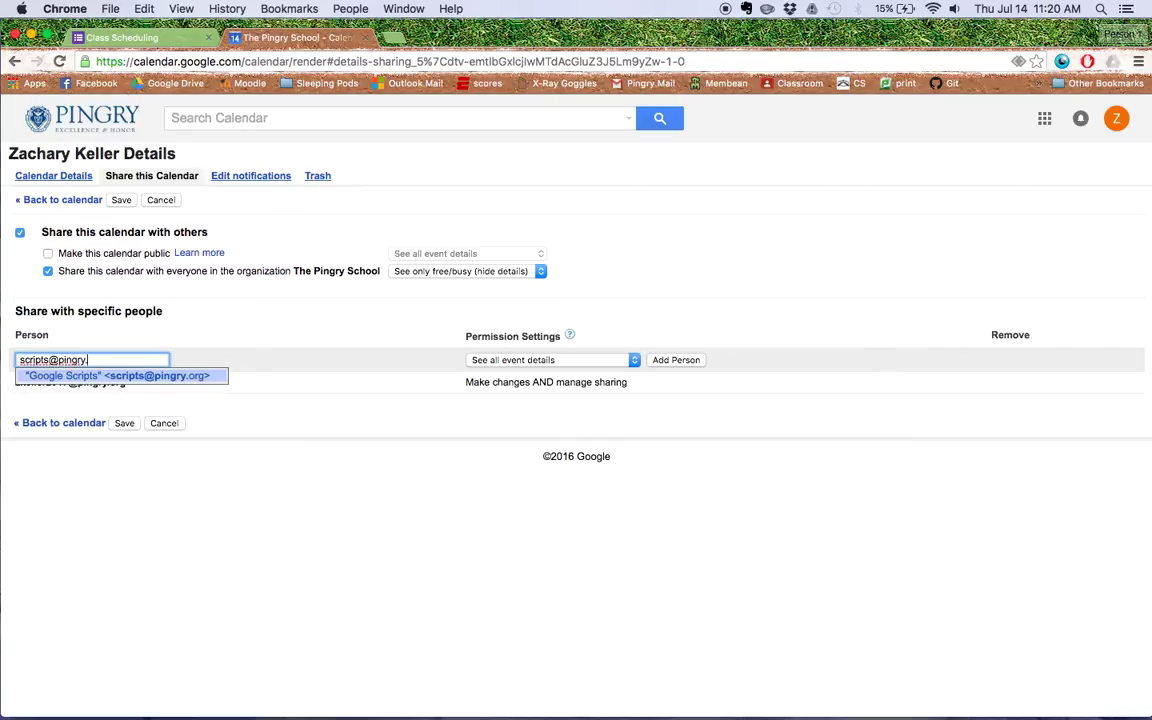
left_click(292, 424)
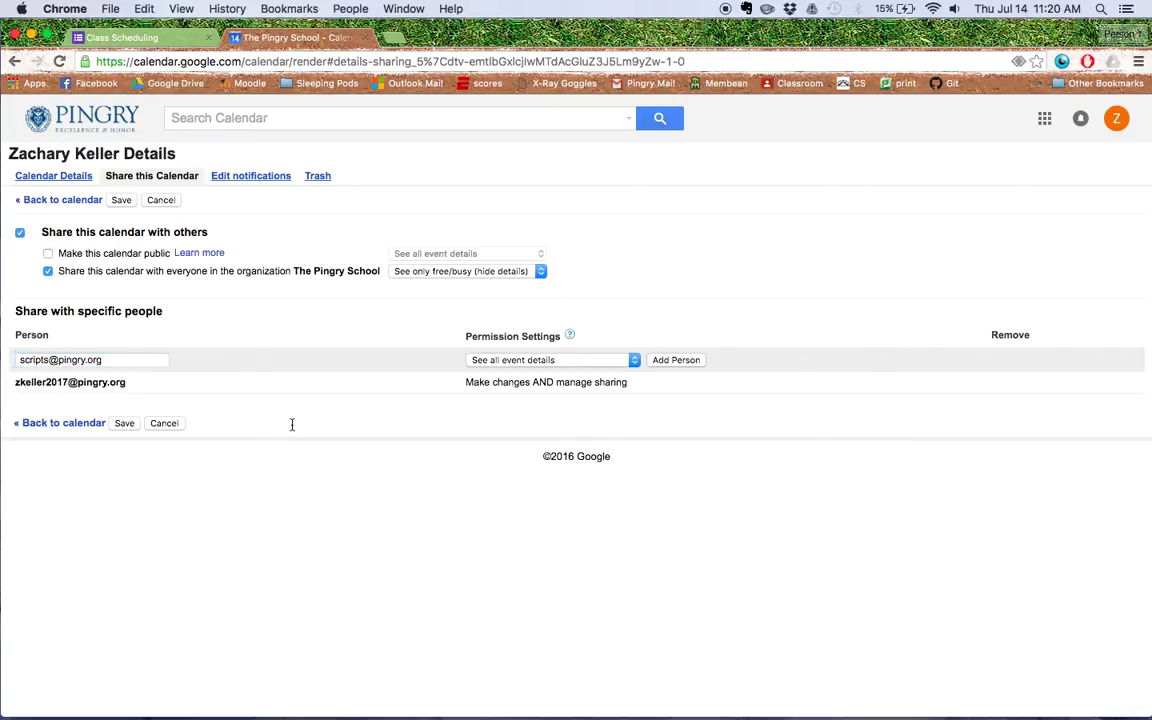
left_click(560, 360)
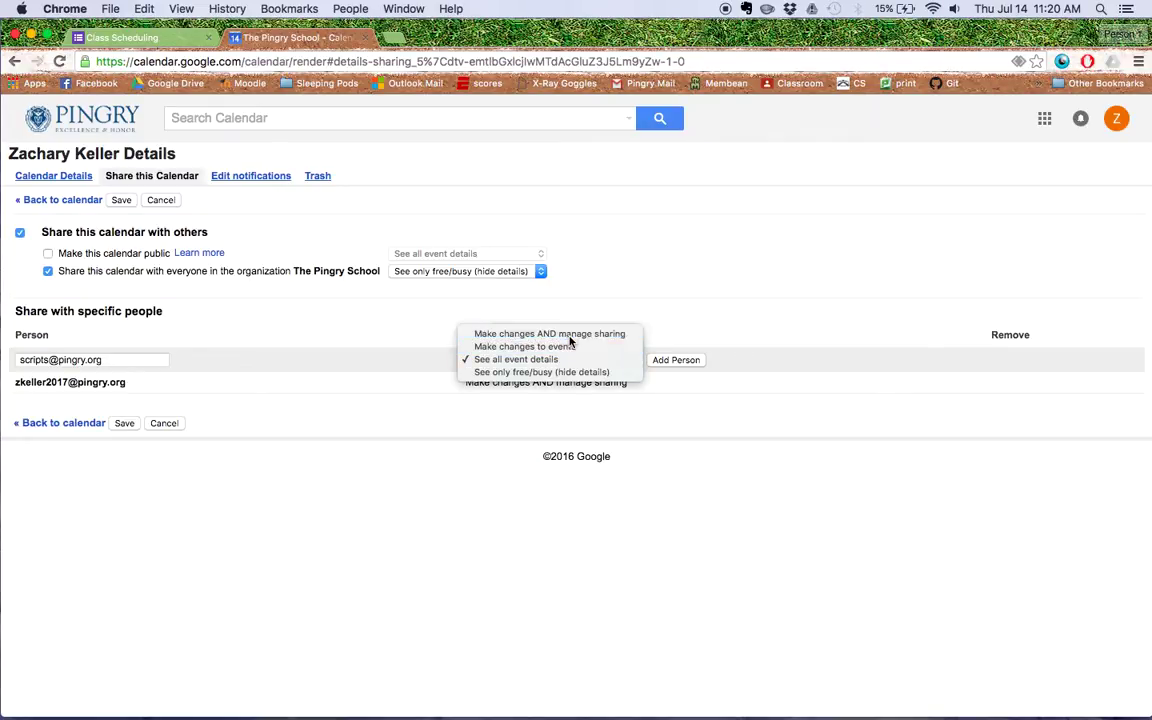
left_click(566, 334)
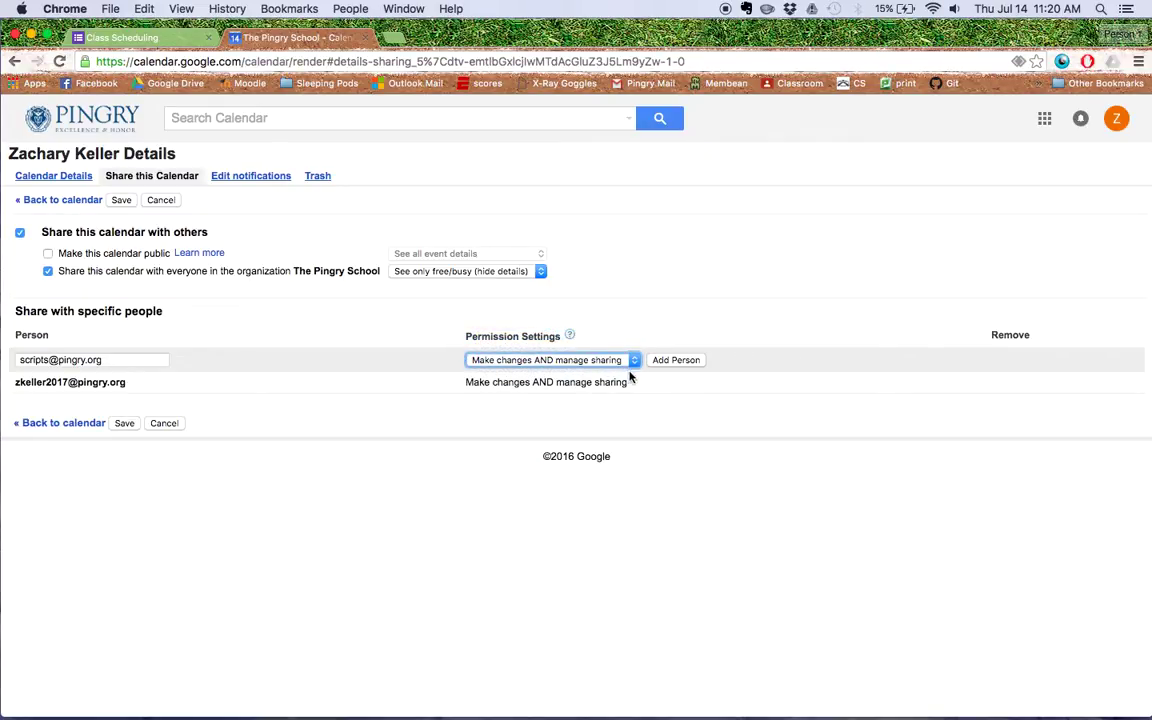
left_click(675, 361)
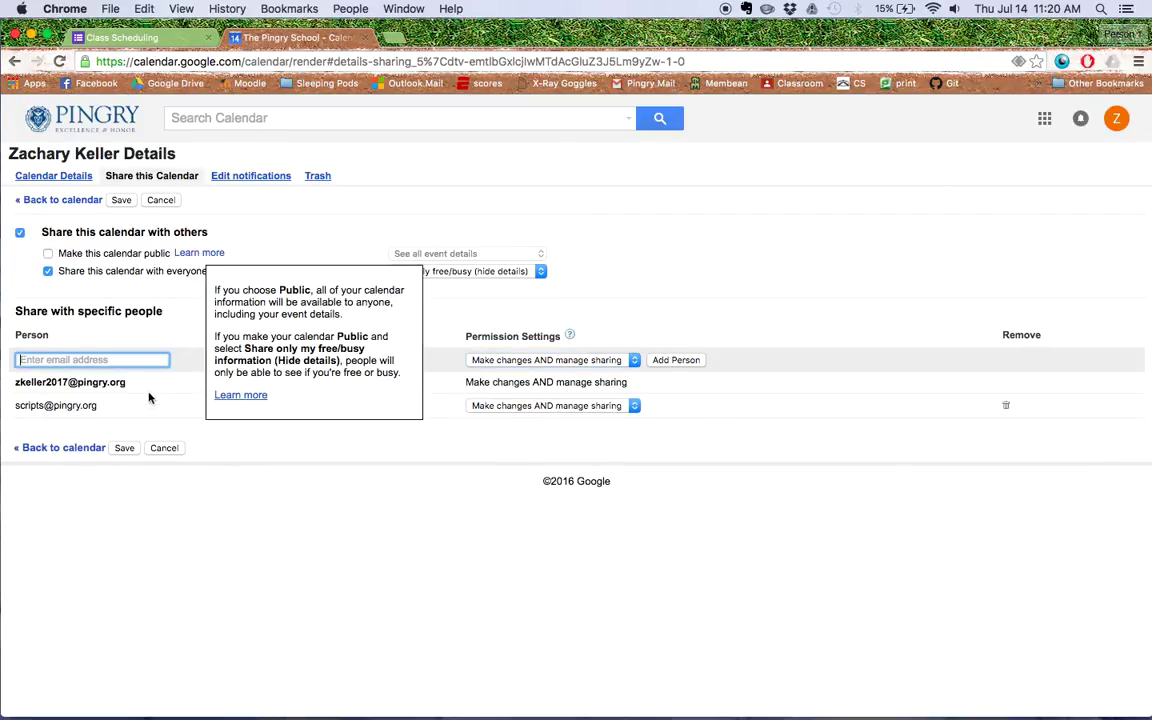
left_click(127, 451)
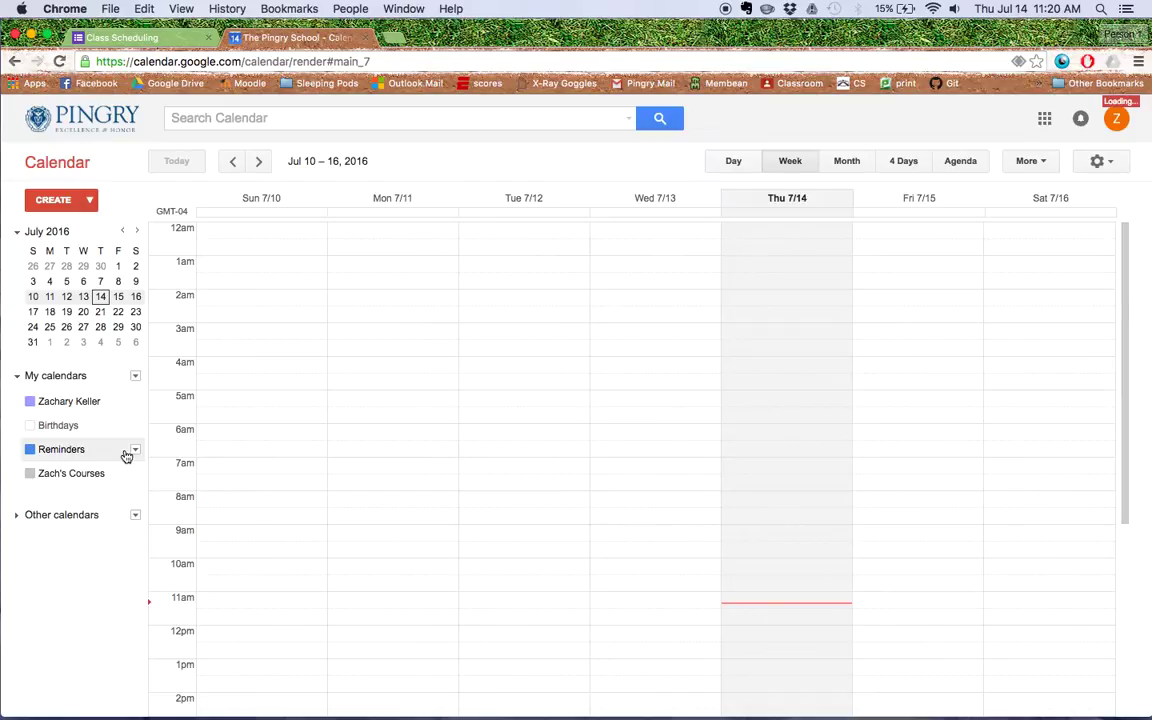
Hide the Reminders calendar and select the personal calendar's ID in its settings.
left_click(127, 456)
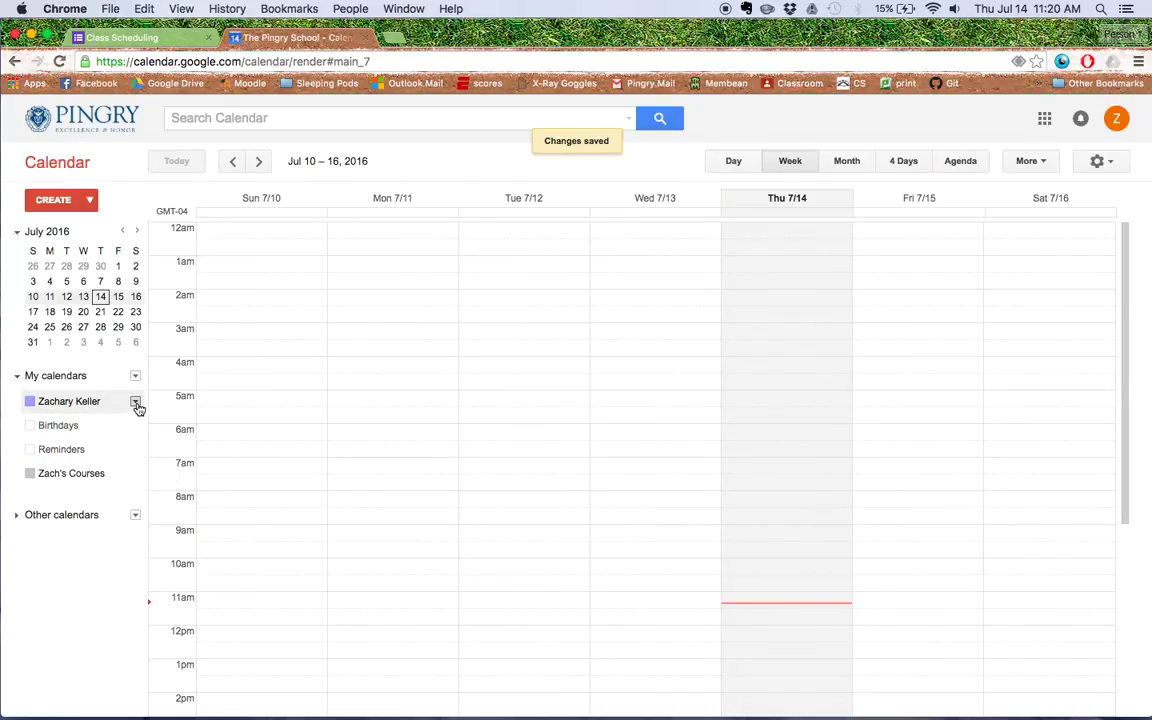
left_click(136, 402)
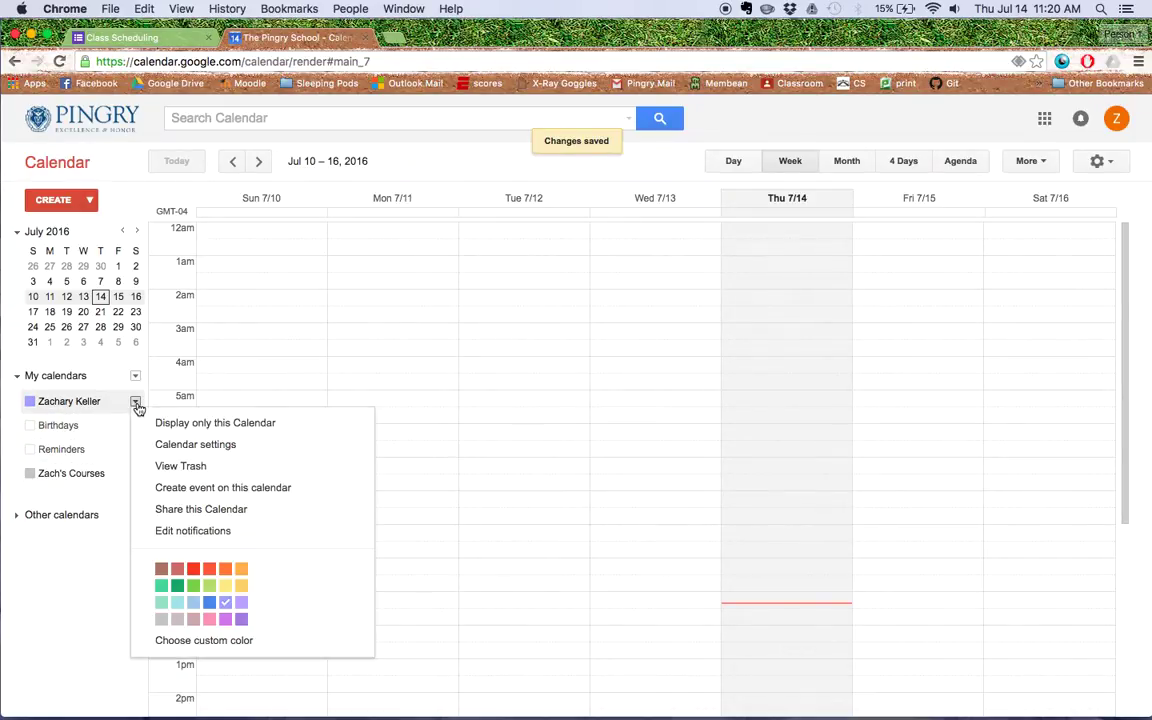
left_click(182, 445)
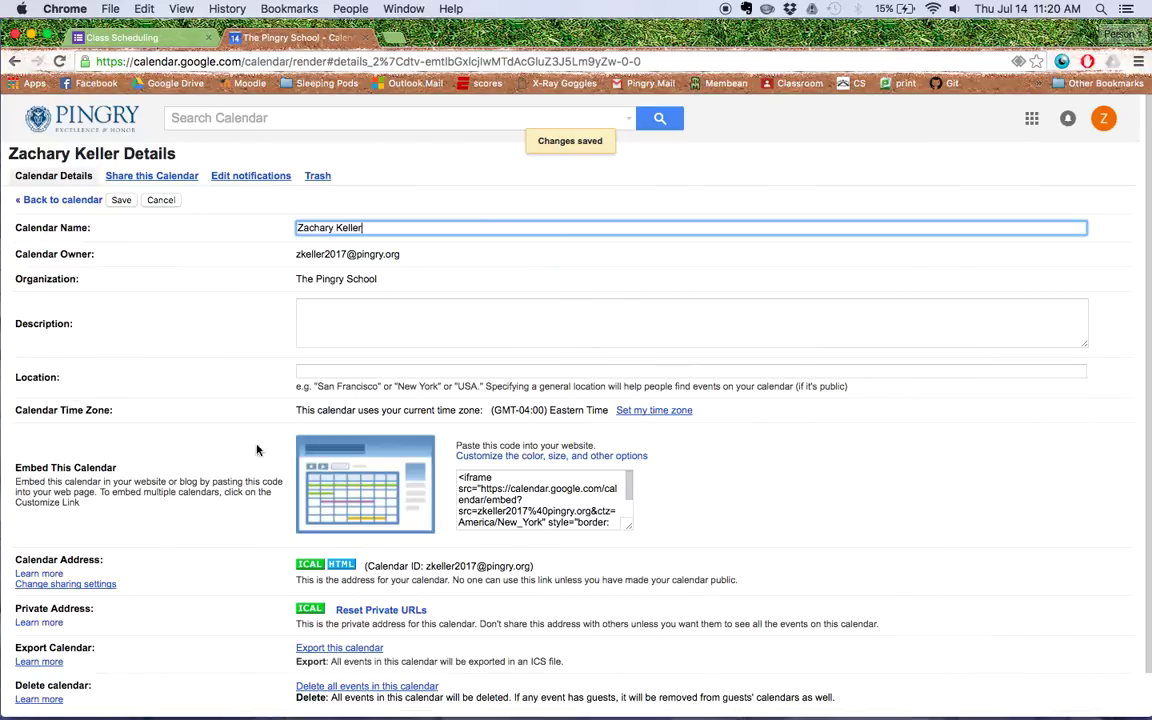
scroll(410, 548, "down", 2)
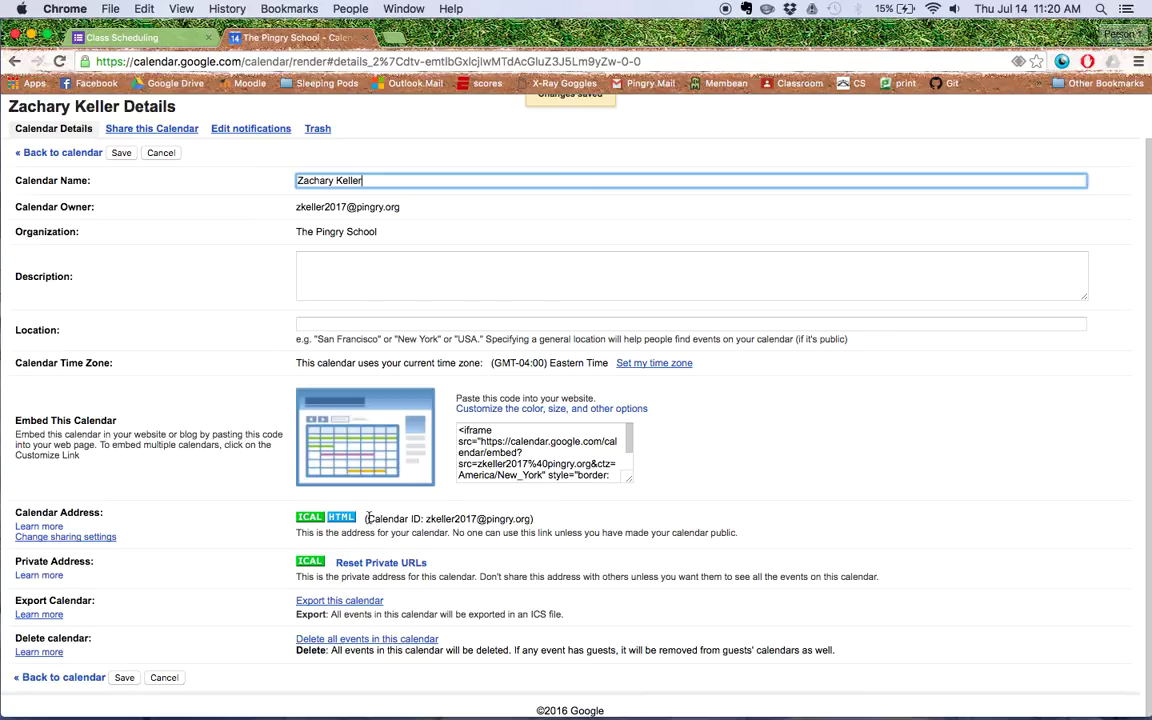
left_click(428, 518)
left_click_drag(428, 518, 532, 519)
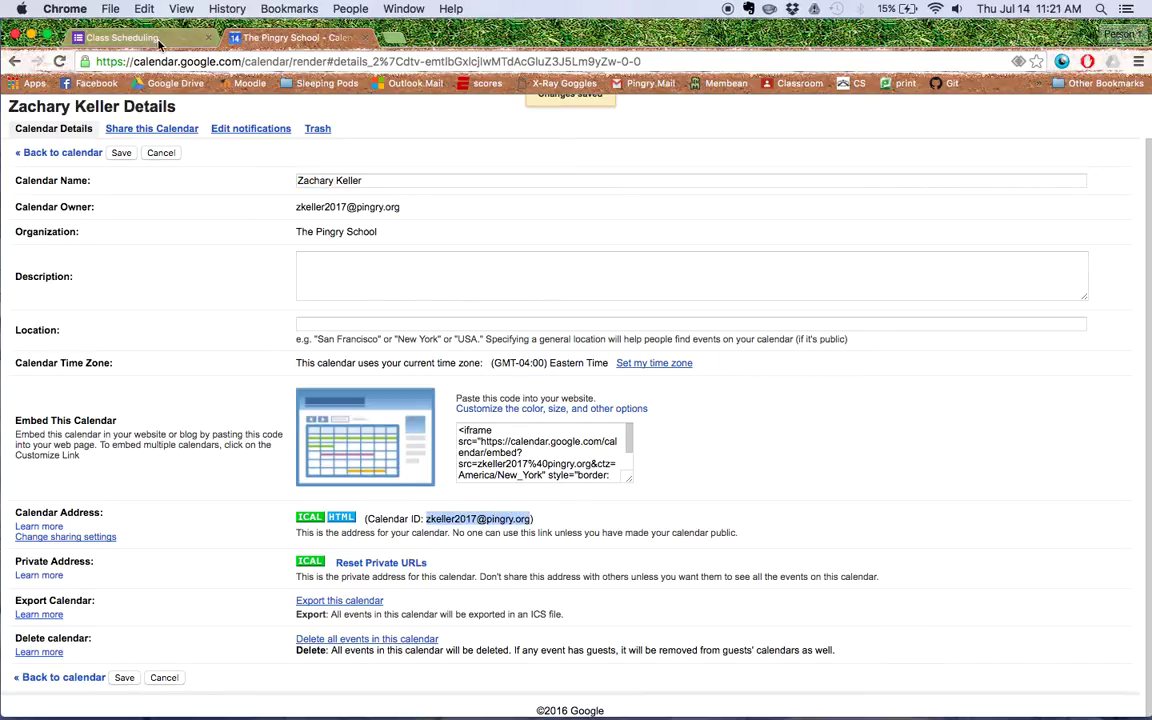
left_click(145, 38)
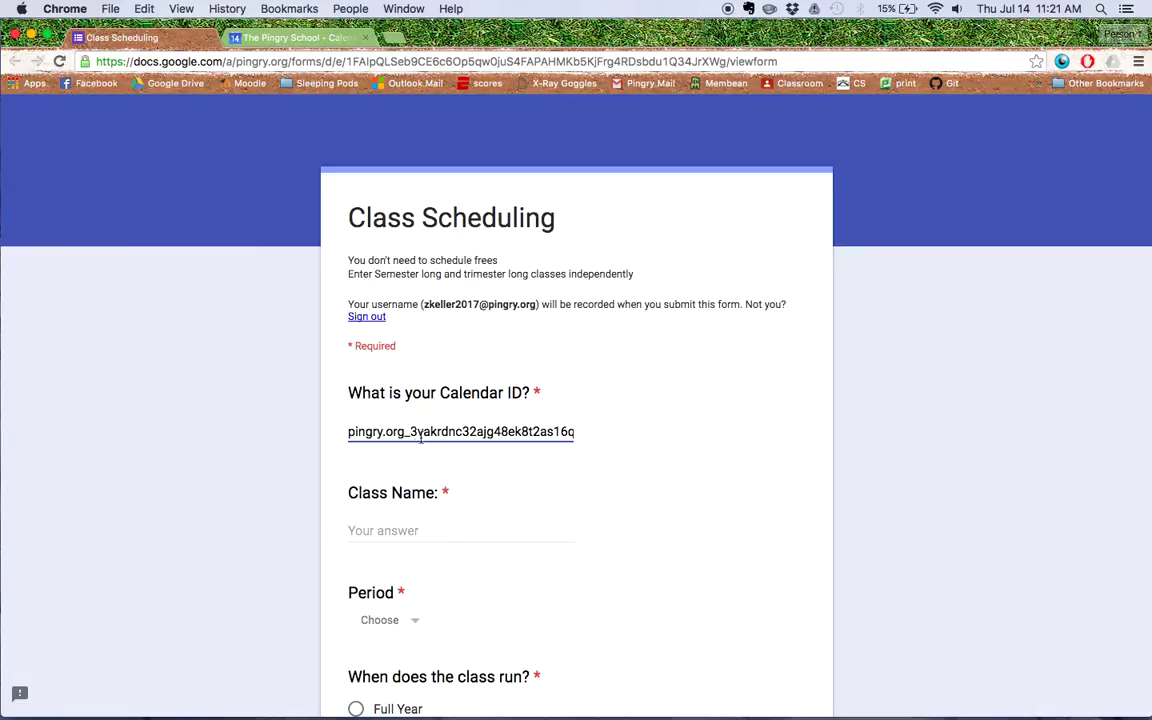
Enter the class name 'Bourne ULtimatum' with Period 1.
scroll(443, 537, "down", 2)
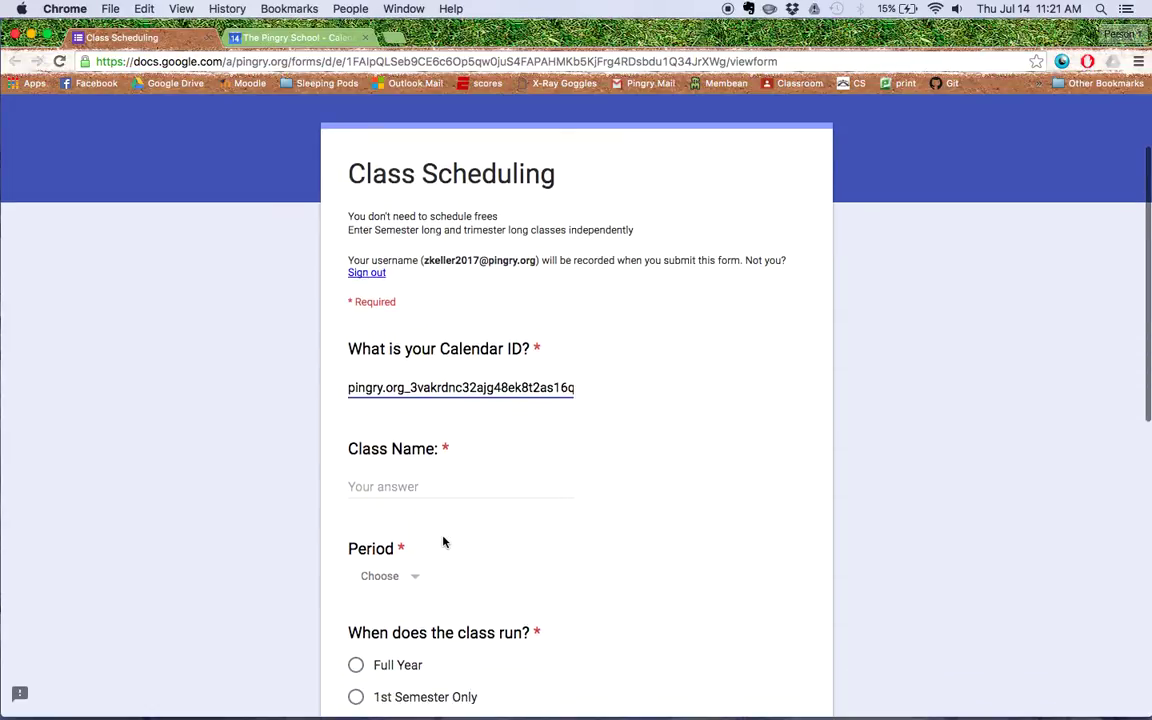
scroll(476, 503, "down", 3)
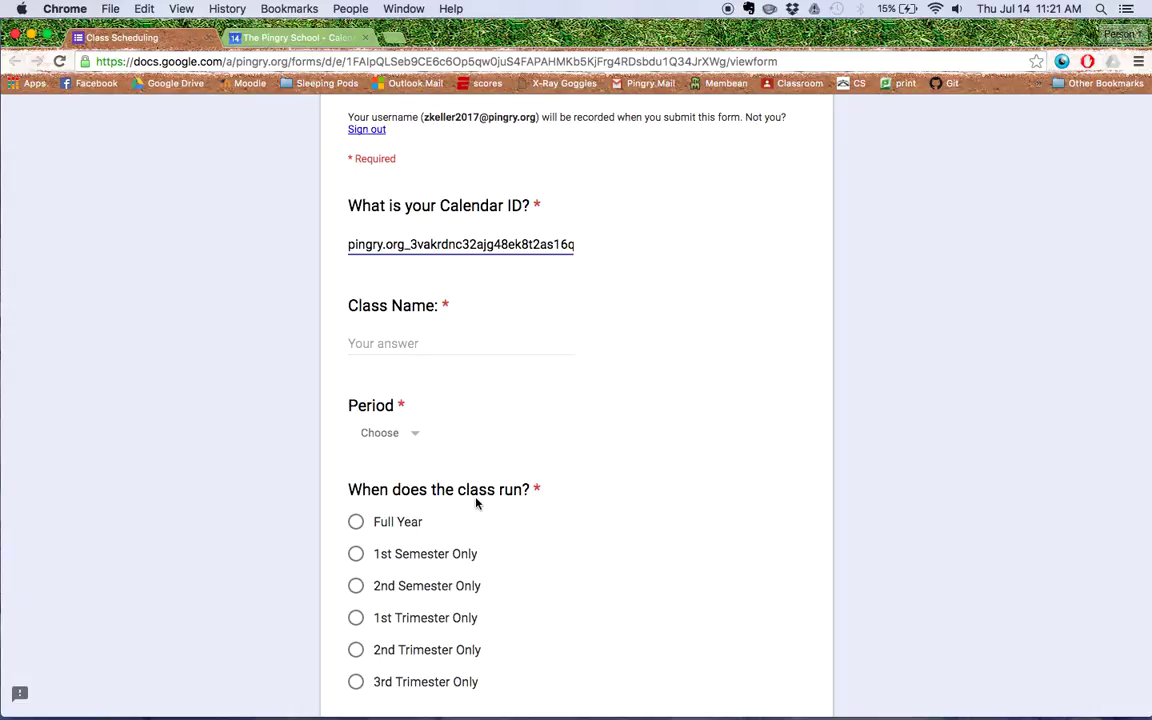
left_click(473, 344)
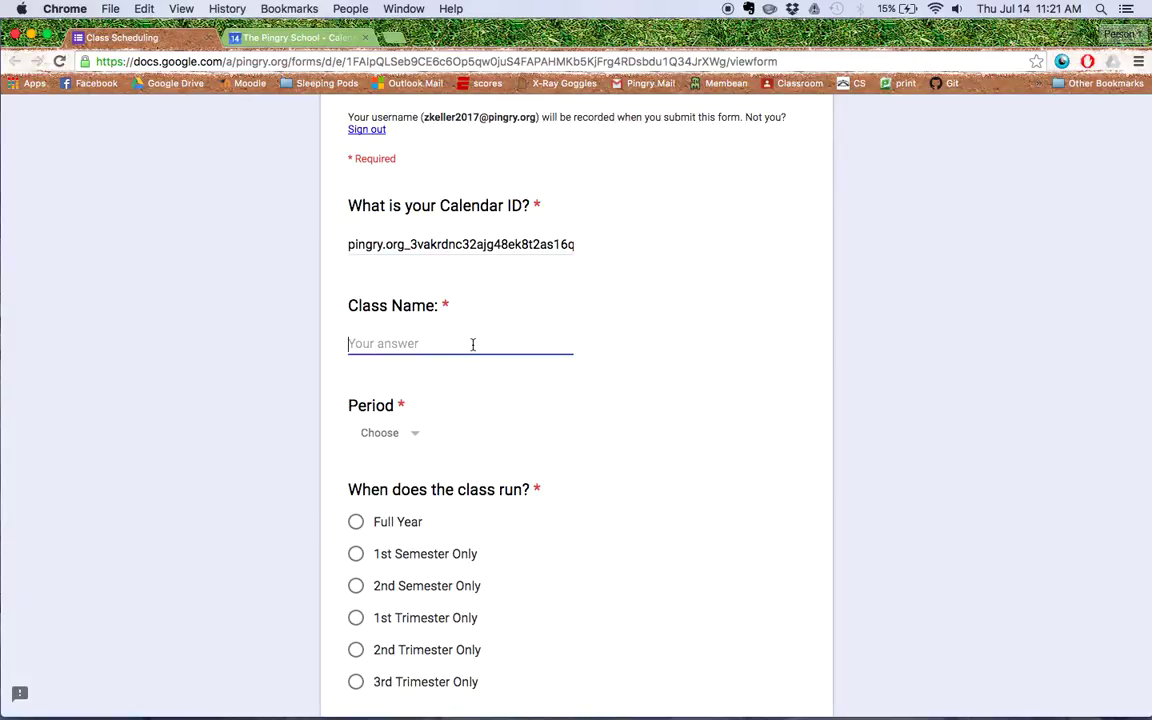
type("Bourne ULtimatum")
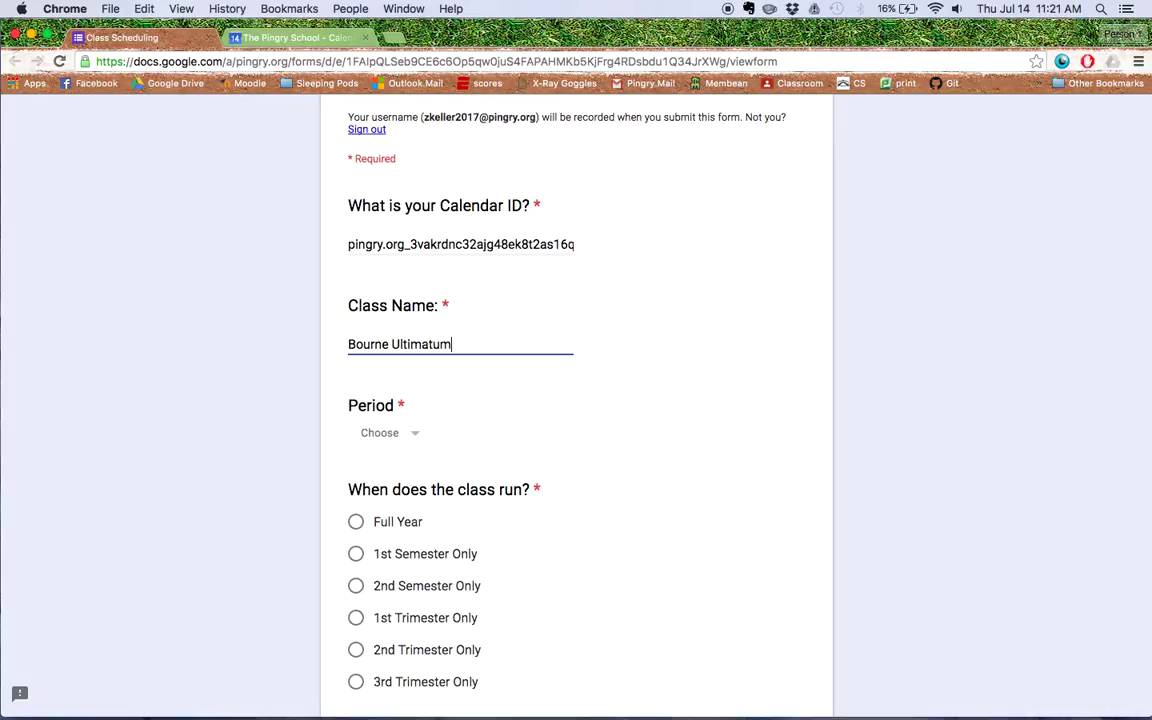
left_click(410, 433)
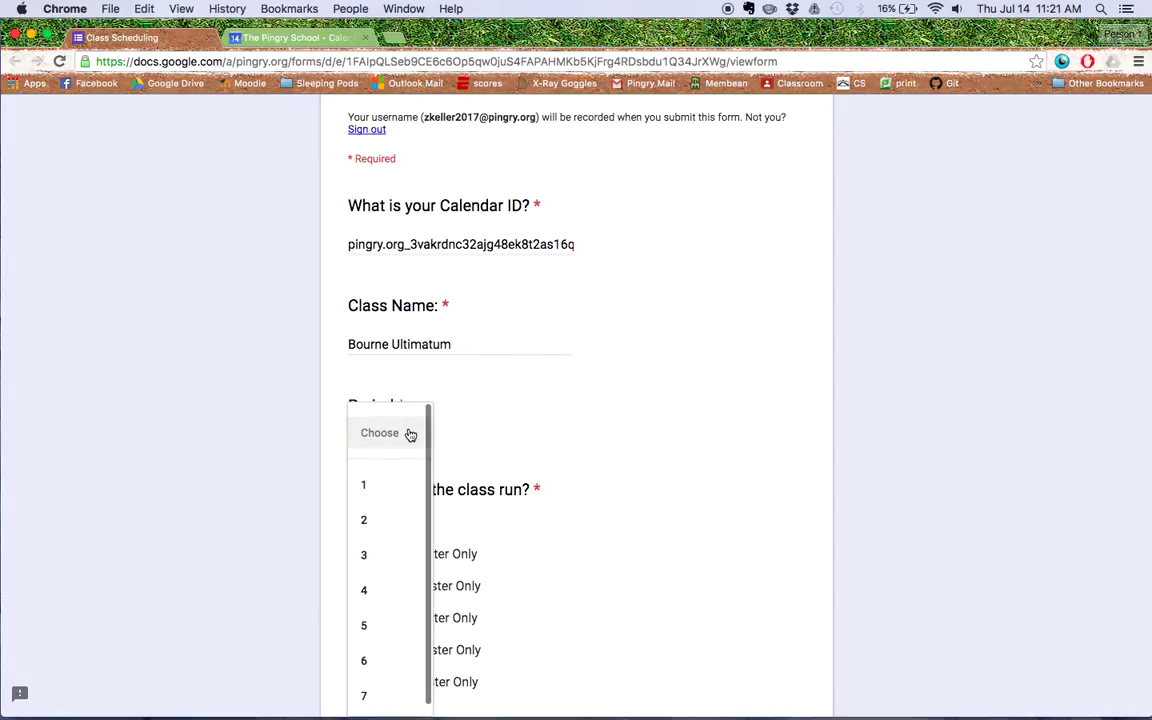
left_click(404, 493)
Mark it Full Year, flex Yes- Always, First Lunch, and continue to the next page.
scroll(622, 535, "down", 3)
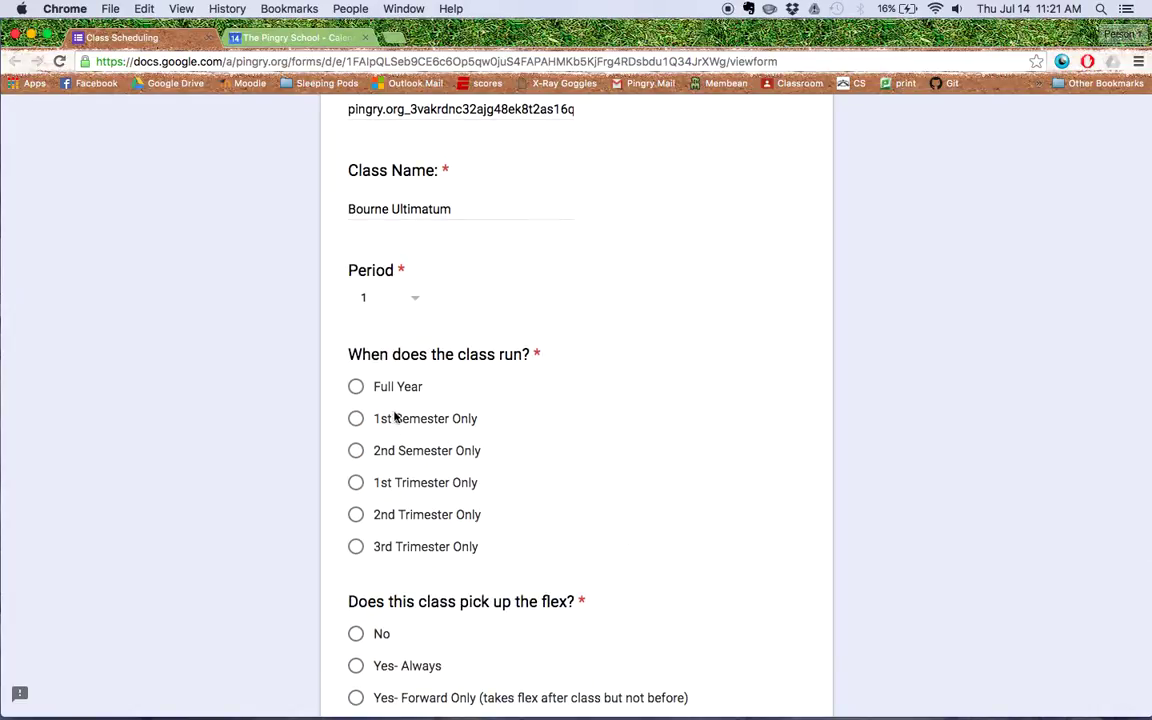
left_click(357, 390)
scroll(383, 626, "down", 3)
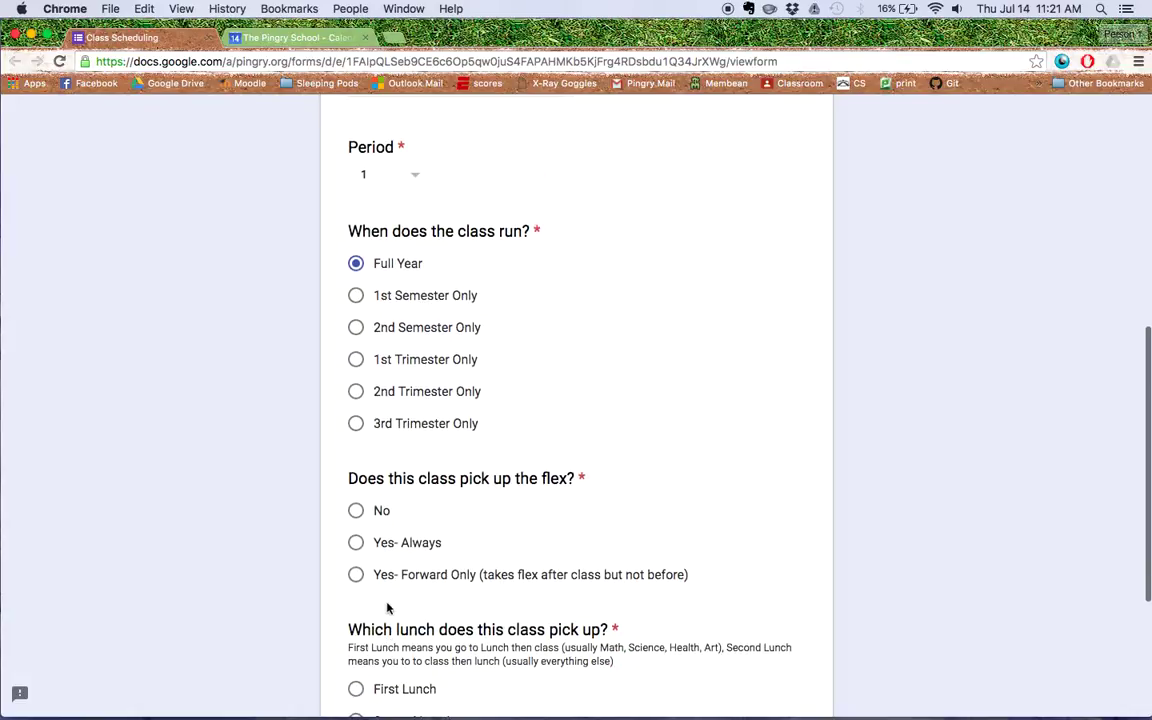
left_click(356, 543)
scroll(358, 548, "down", 5)
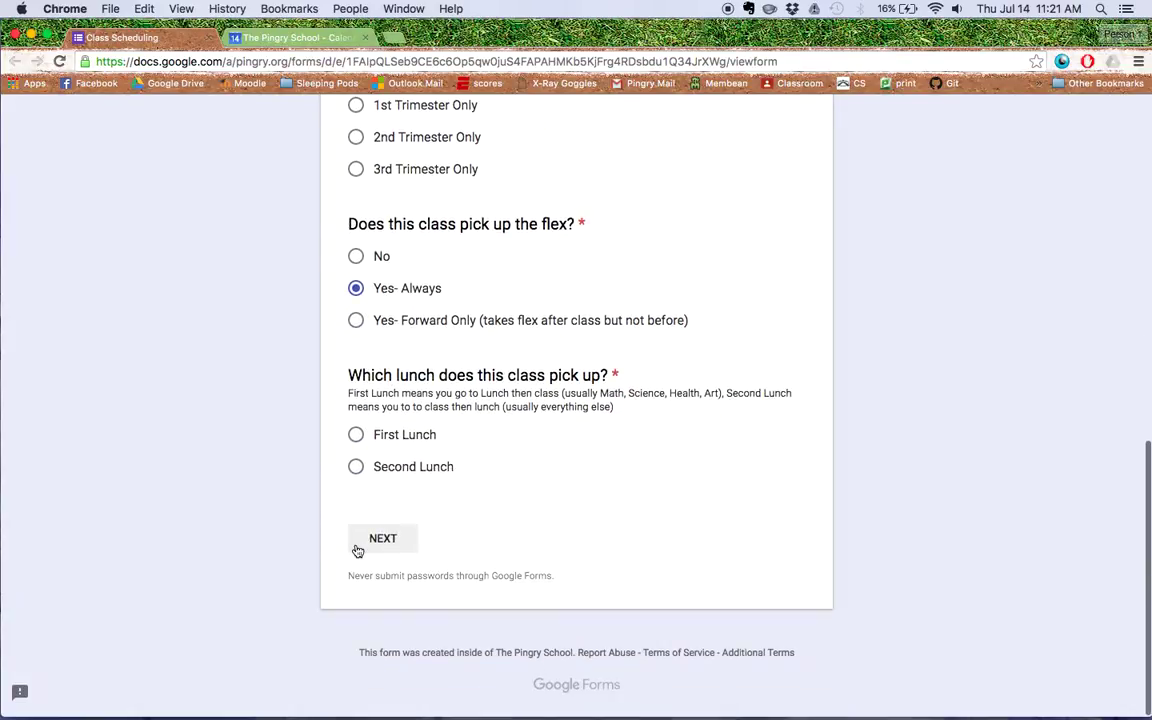
left_click(357, 437)
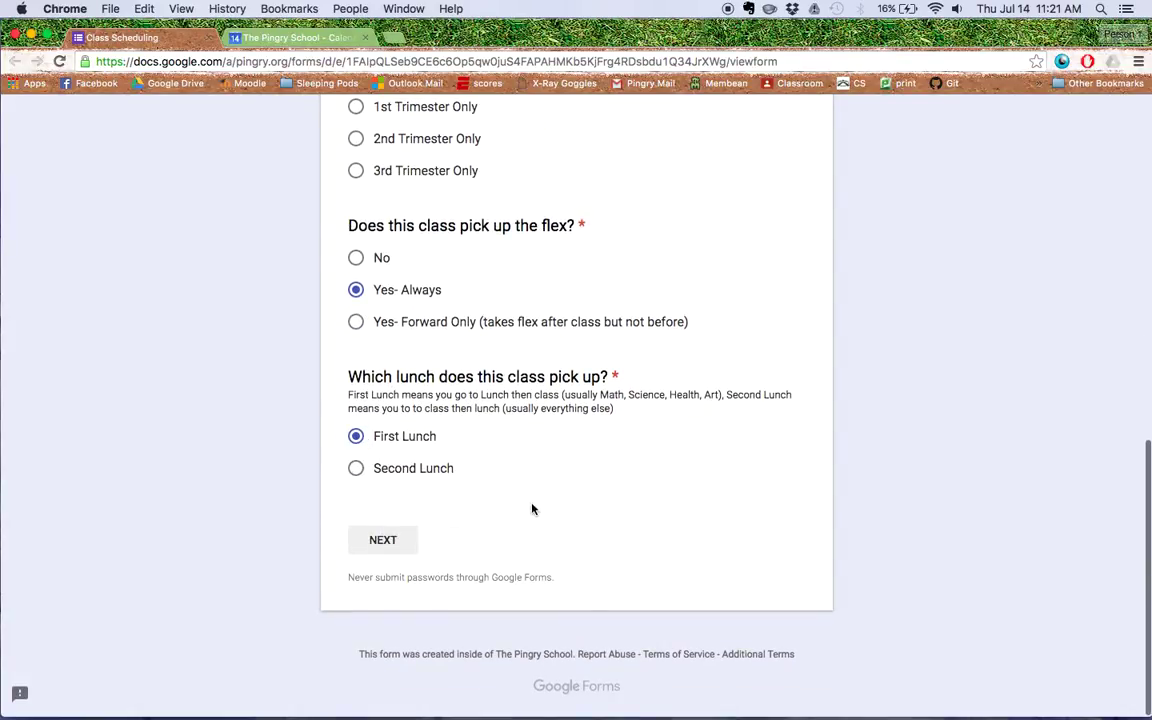
scroll(408, 435, "up", 10)
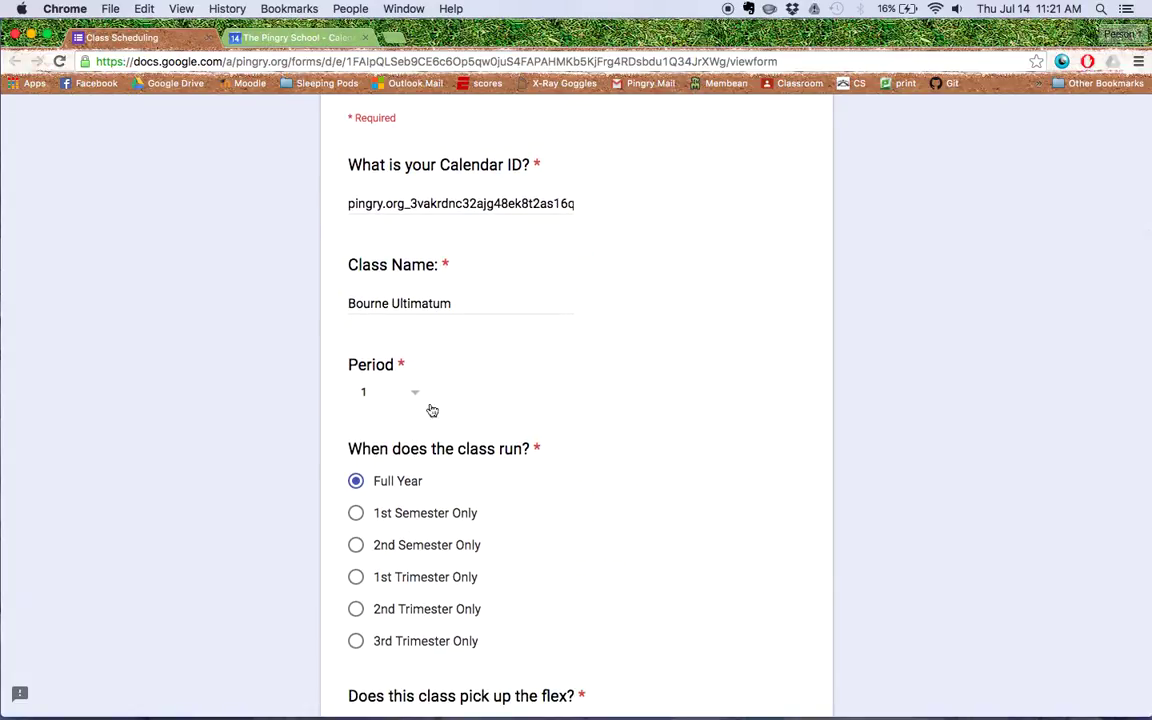
scroll(432, 403, "down", 5)
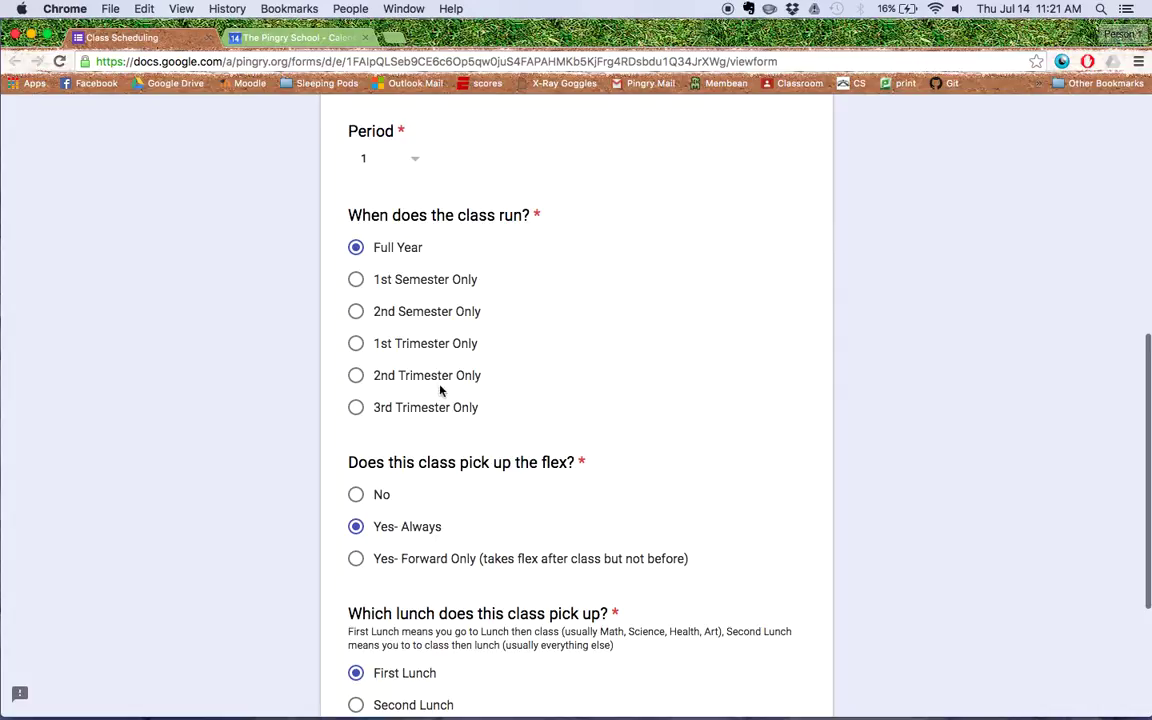
scroll(440, 390, "down", 2)
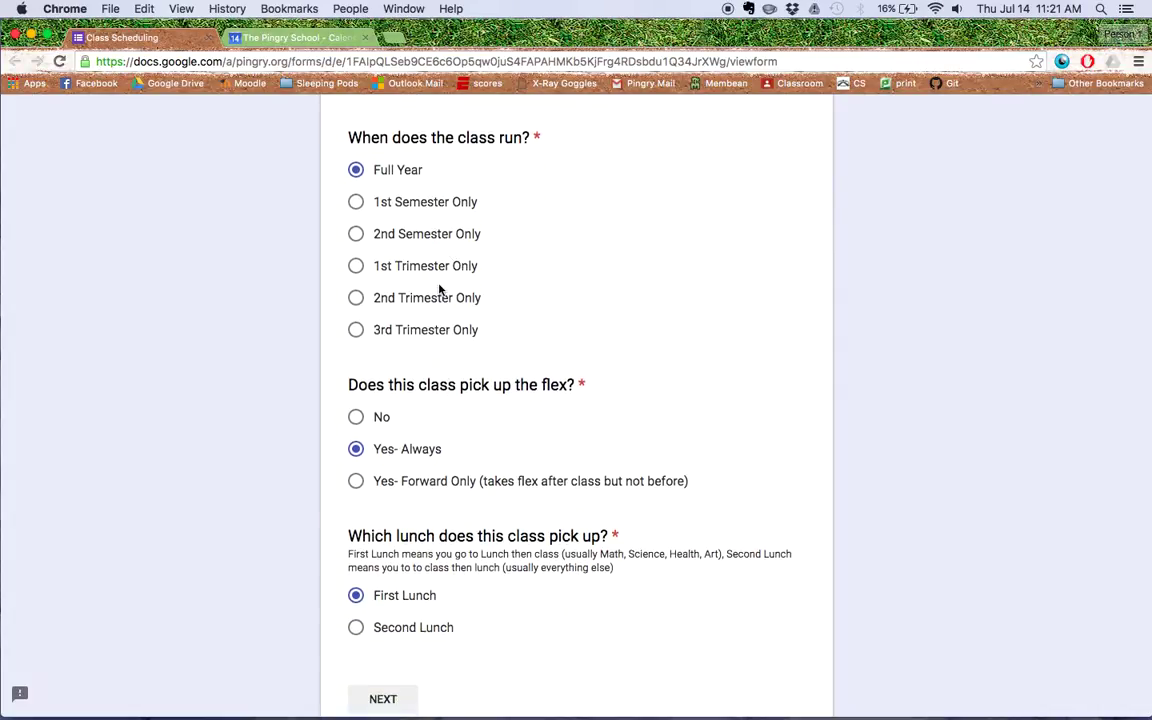
scroll(436, 335, "down", 2)
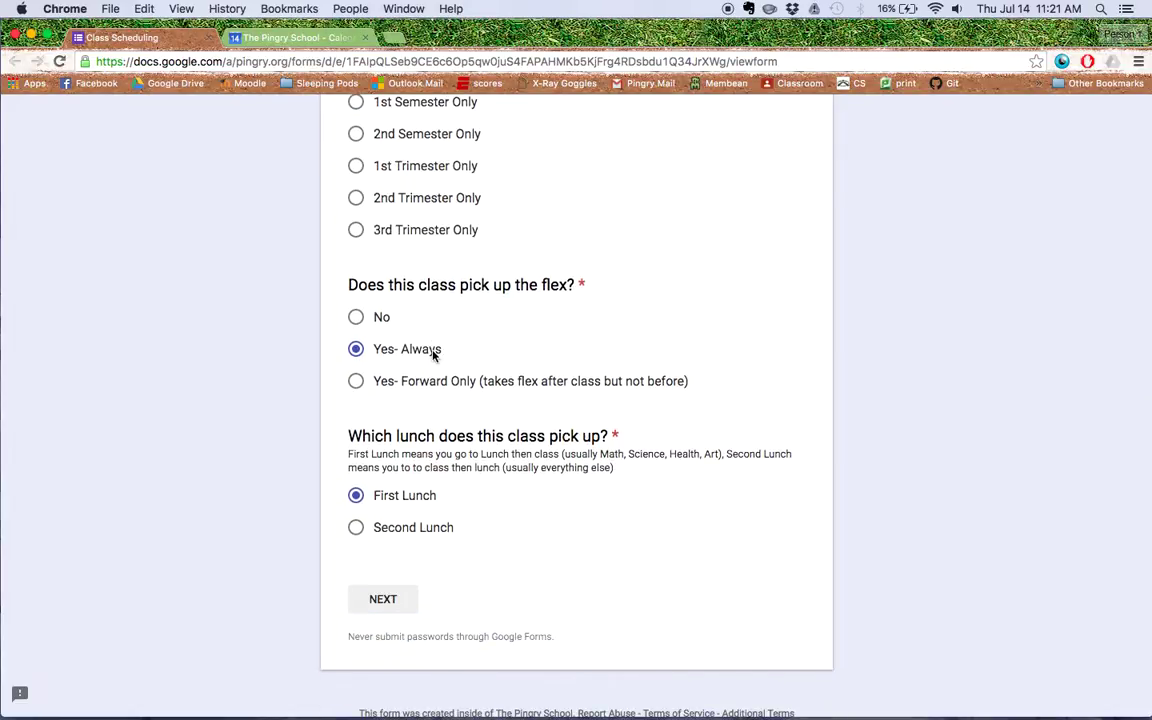
left_click(396, 597)
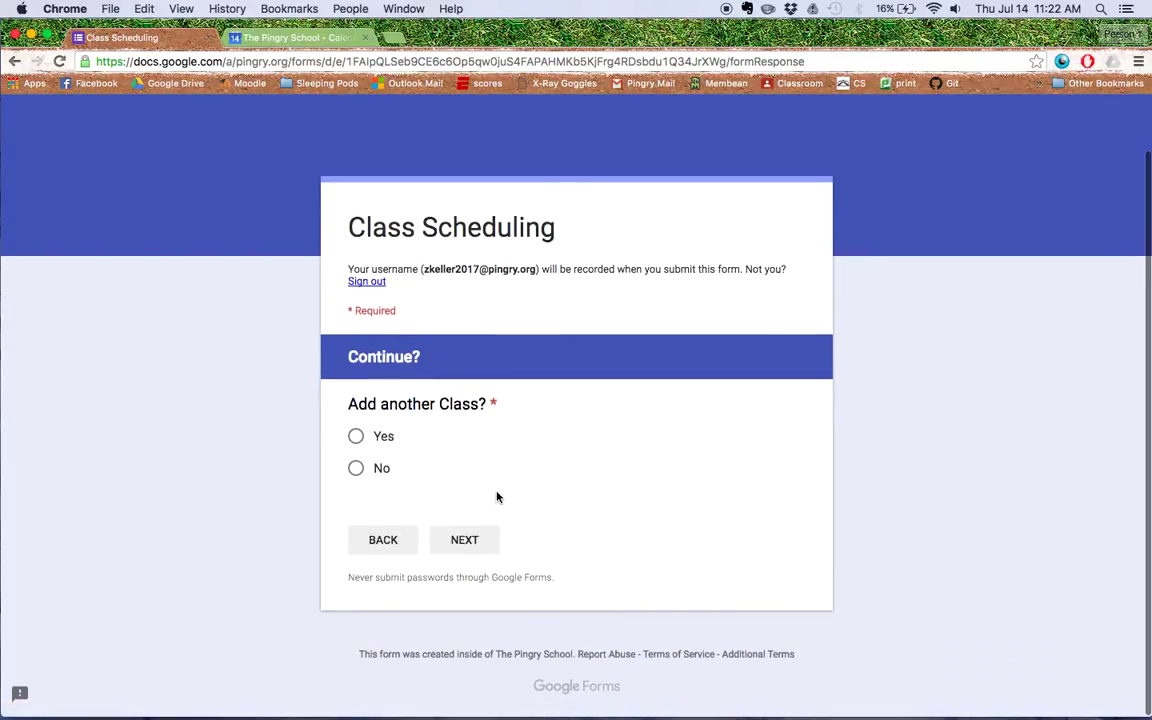
Add another class named American Literature in period 4.
left_click(356, 437)
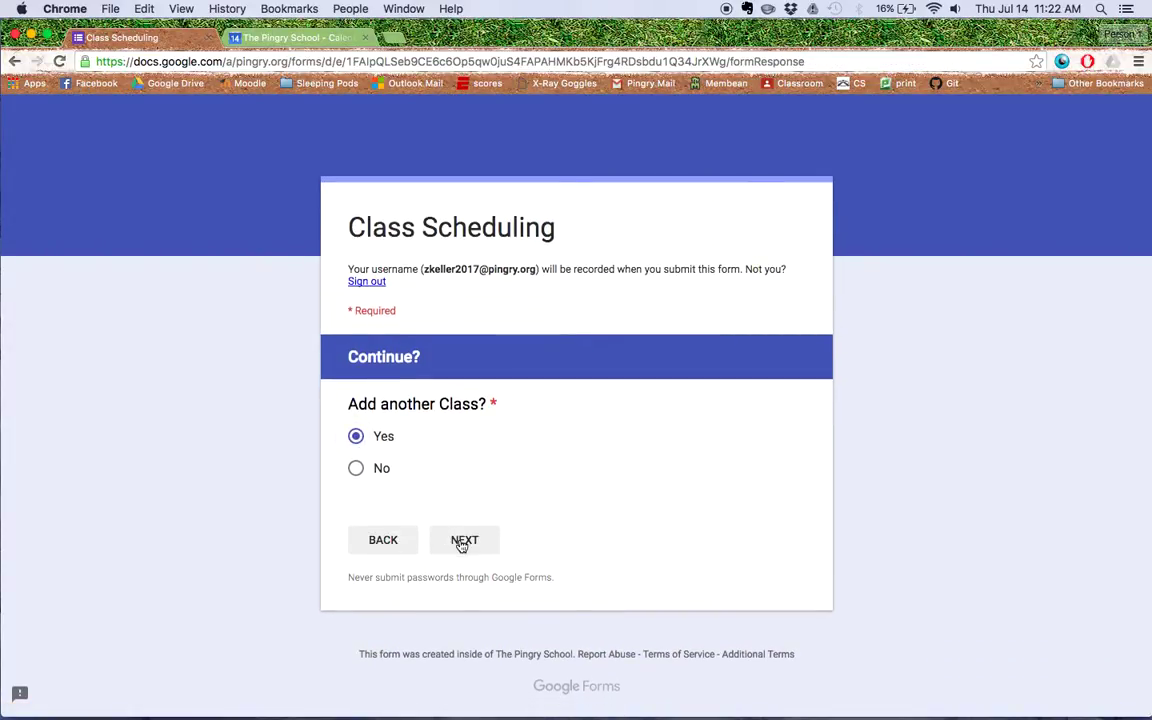
left_click(463, 540)
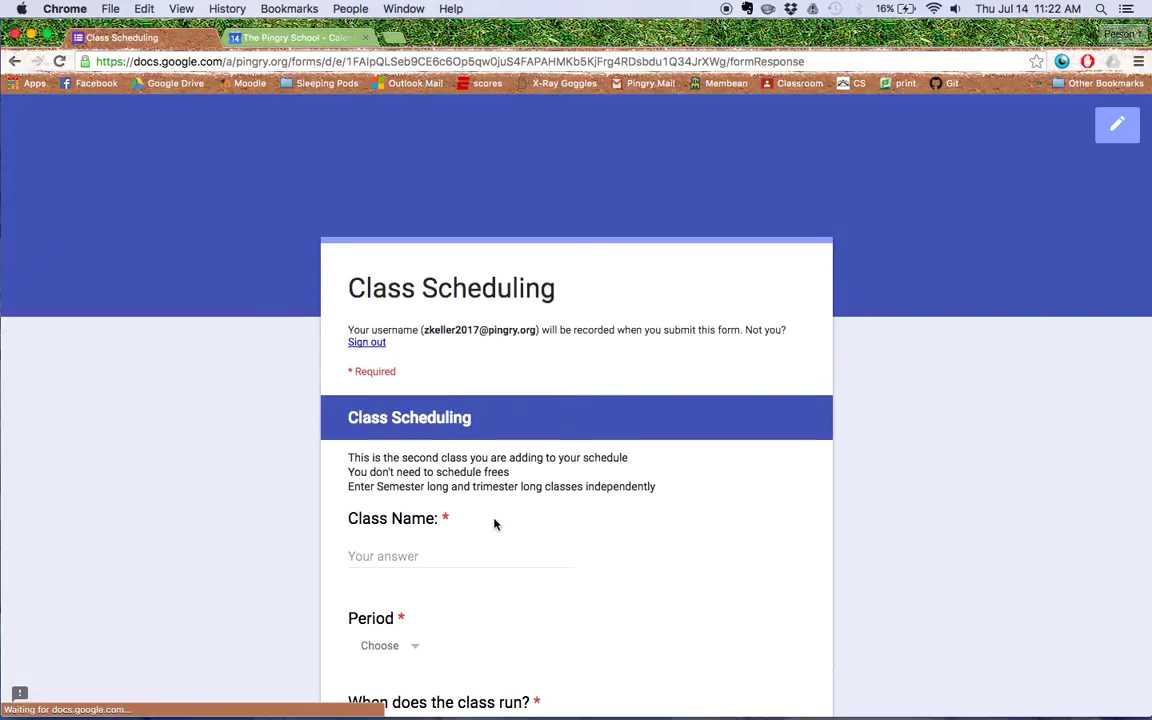
left_click(480, 500)
type("Amer")
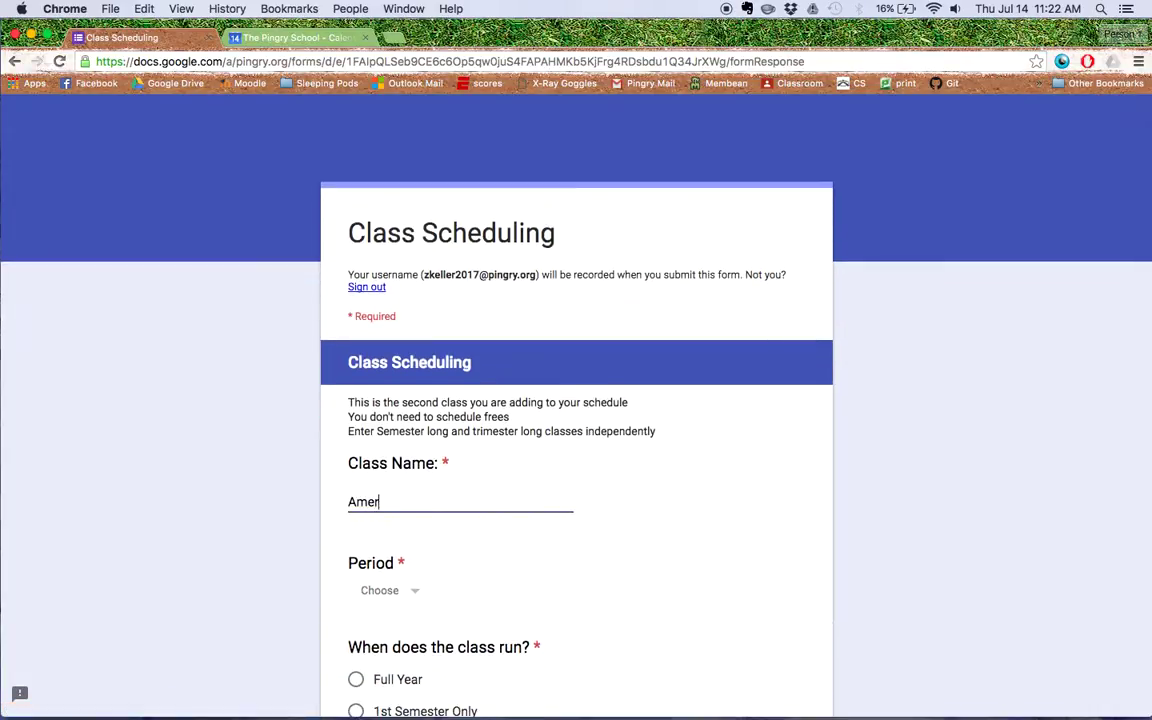
type("ican Literature")
scroll(543, 558, "down", 3)
left_click(384, 468)
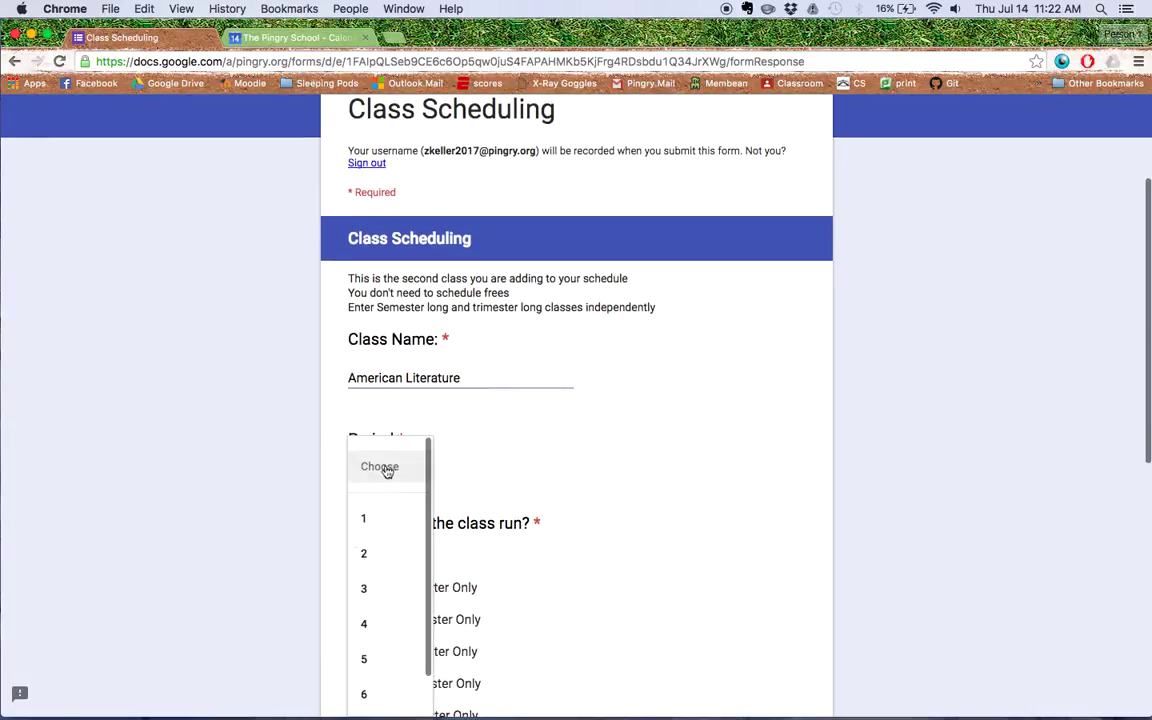
left_click(398, 625)
Set American Literature to 1st Semester Only, no flex, Second Lunch, and continue.
scroll(561, 591, "down", 2)
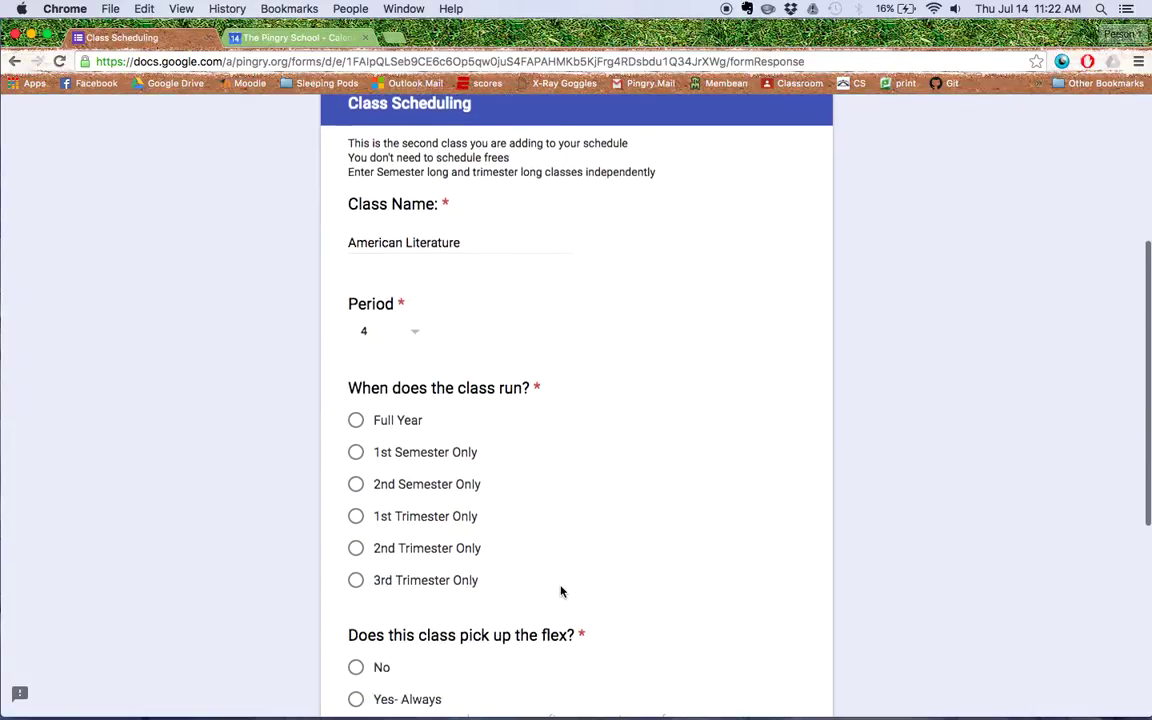
left_click(356, 437)
scroll(635, 505, "down", 3)
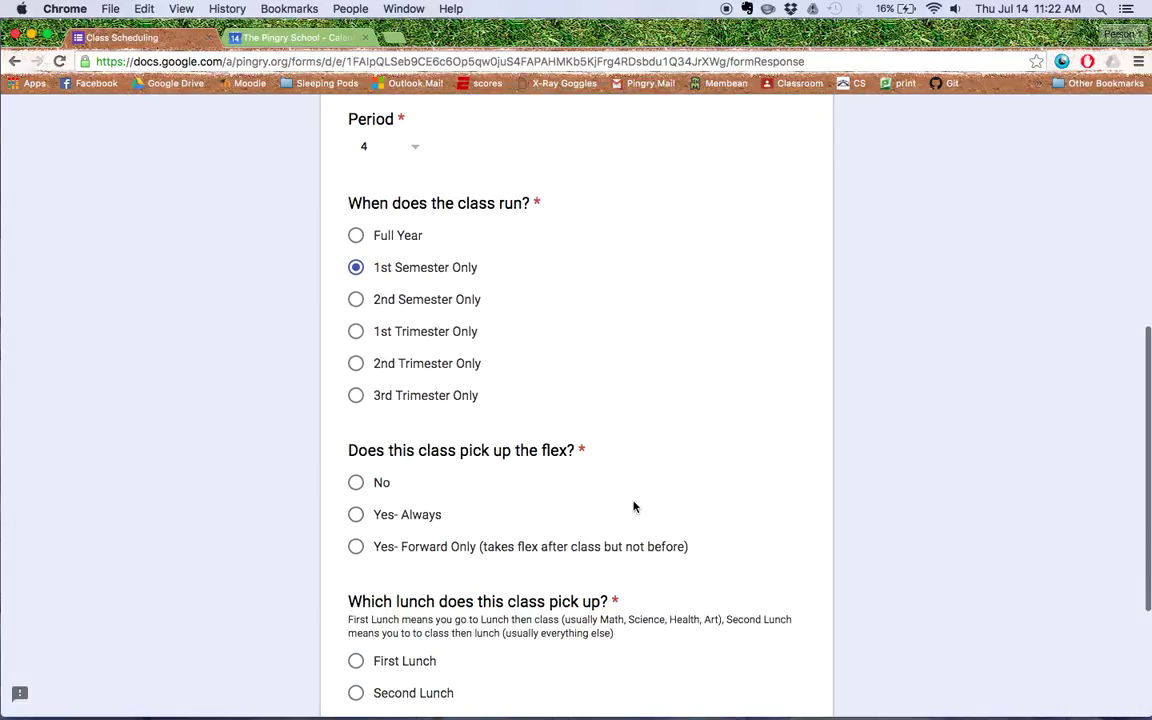
left_click(356, 482)
scroll(460, 485, "down", 4)
left_click(358, 471)
left_click(467, 540)
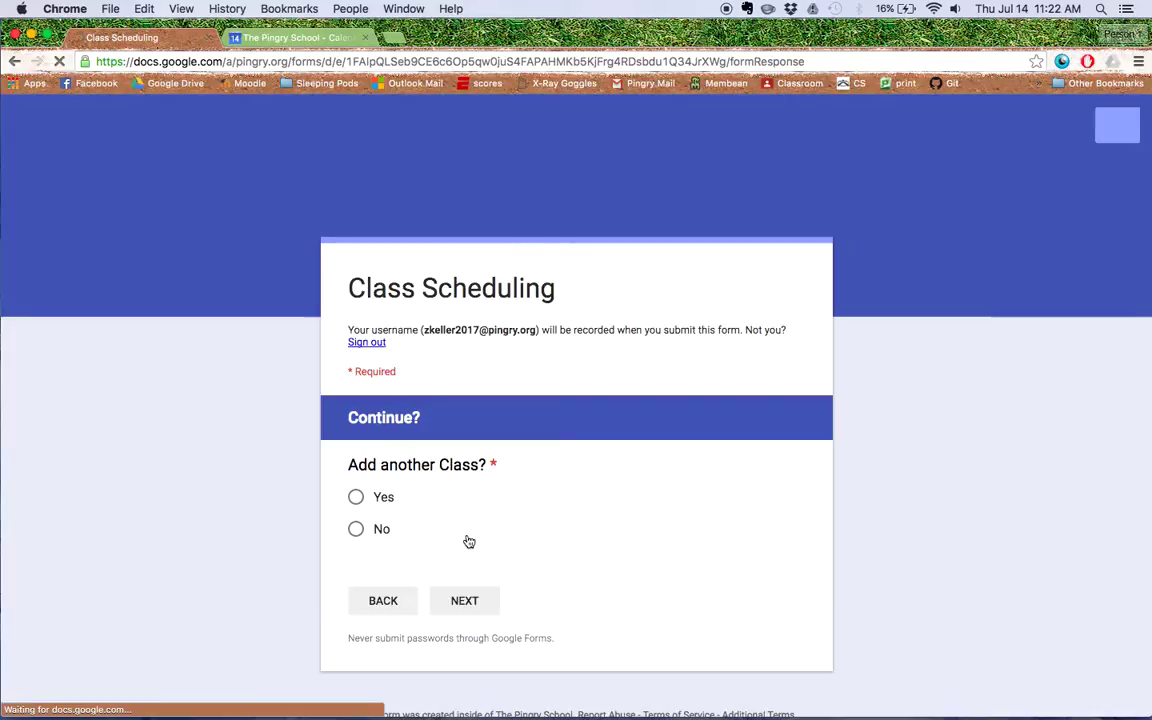
Add a third class named Philosophy in period 4.
left_click(356, 497)
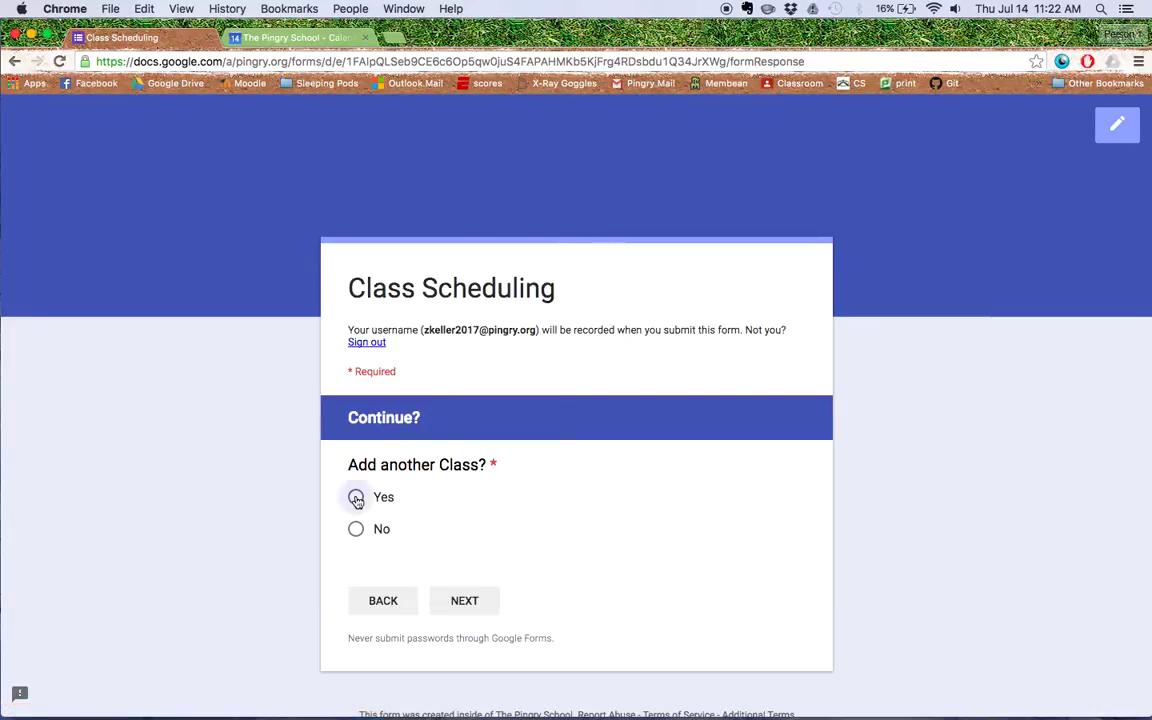
left_click(468, 600)
scroll(569, 527, "down", 1)
scroll(569, 527, "down", 1)
left_click(496, 497)
type("Ph")
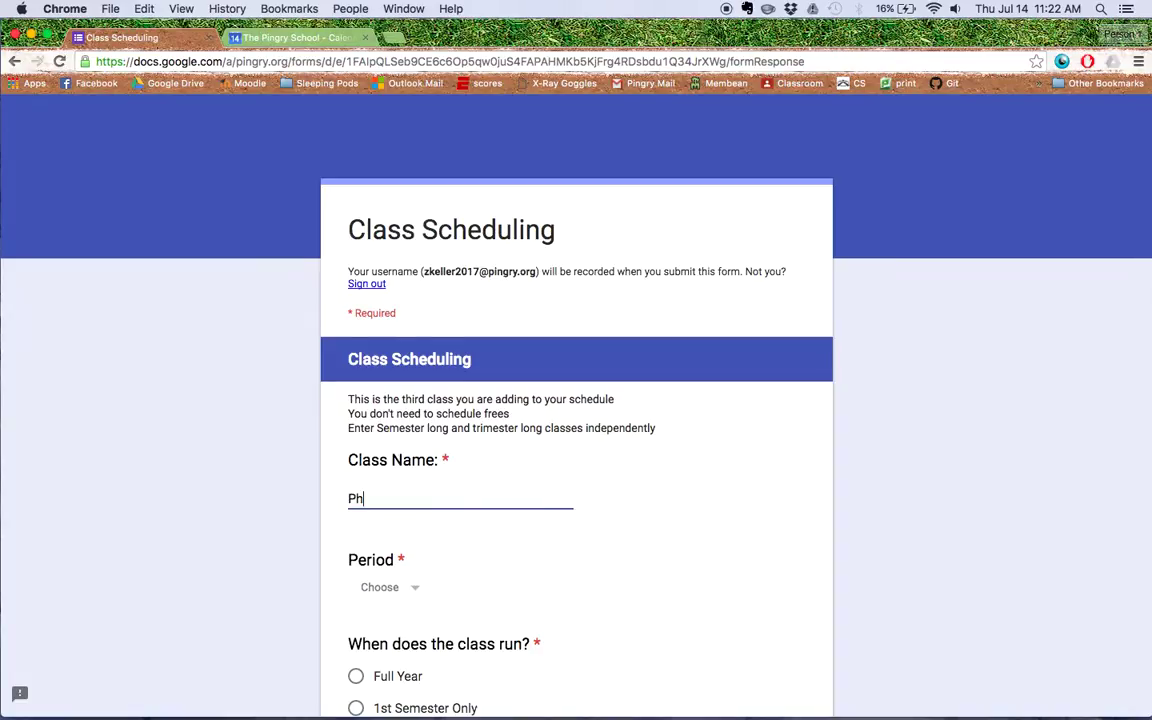
type("ilosophy")
left_click(391, 586)
scroll(395, 670, "down", 1)
left_click(391, 686)
Set Philosophy to 2nd Semester Only, no flex, Second Lunch, and continue.
scroll(663, 522, "down", 5)
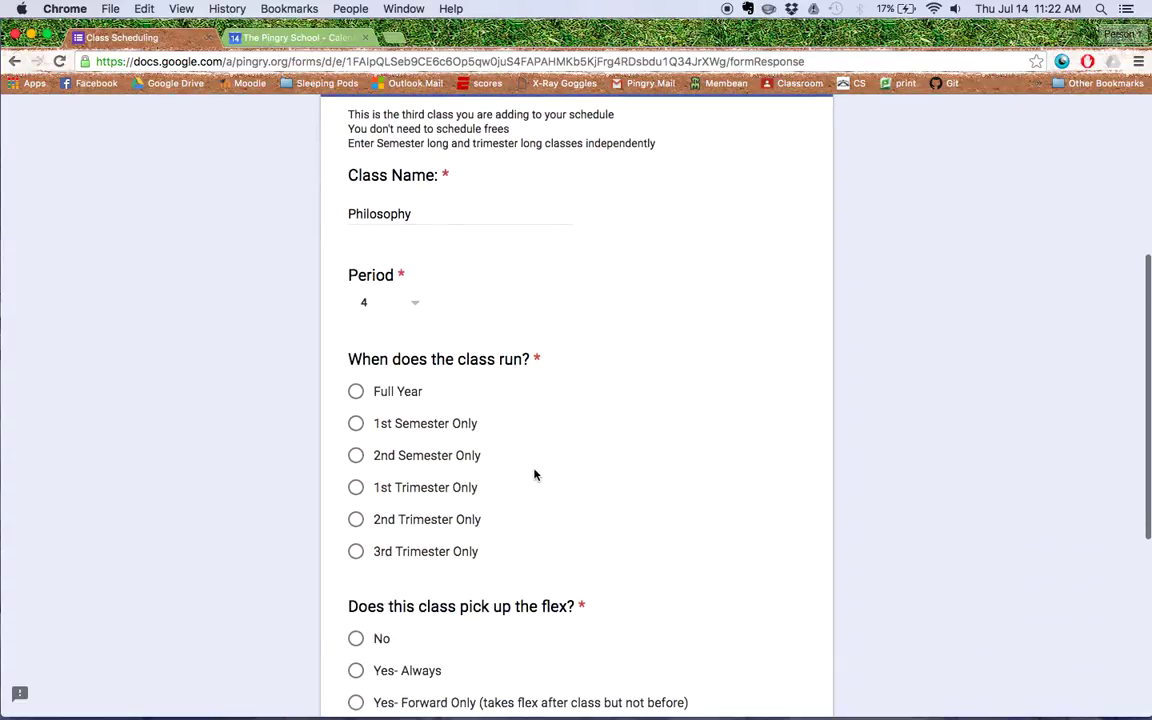
left_click(356, 455)
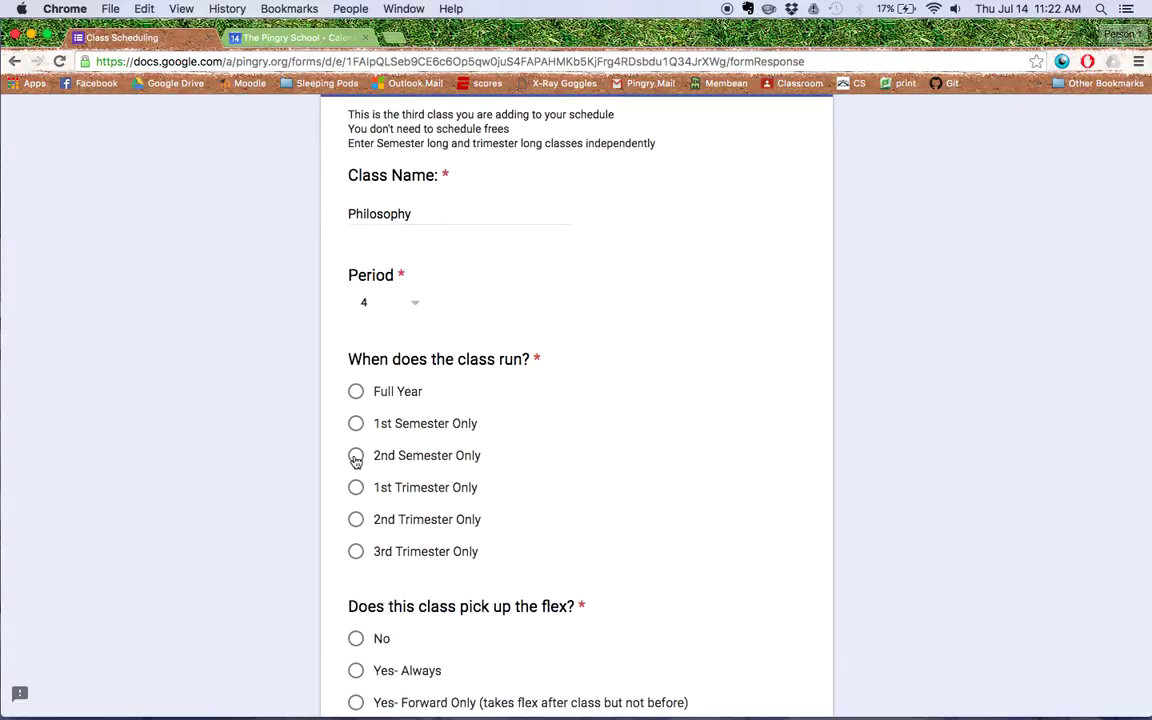
scroll(730, 445, "down", 4)
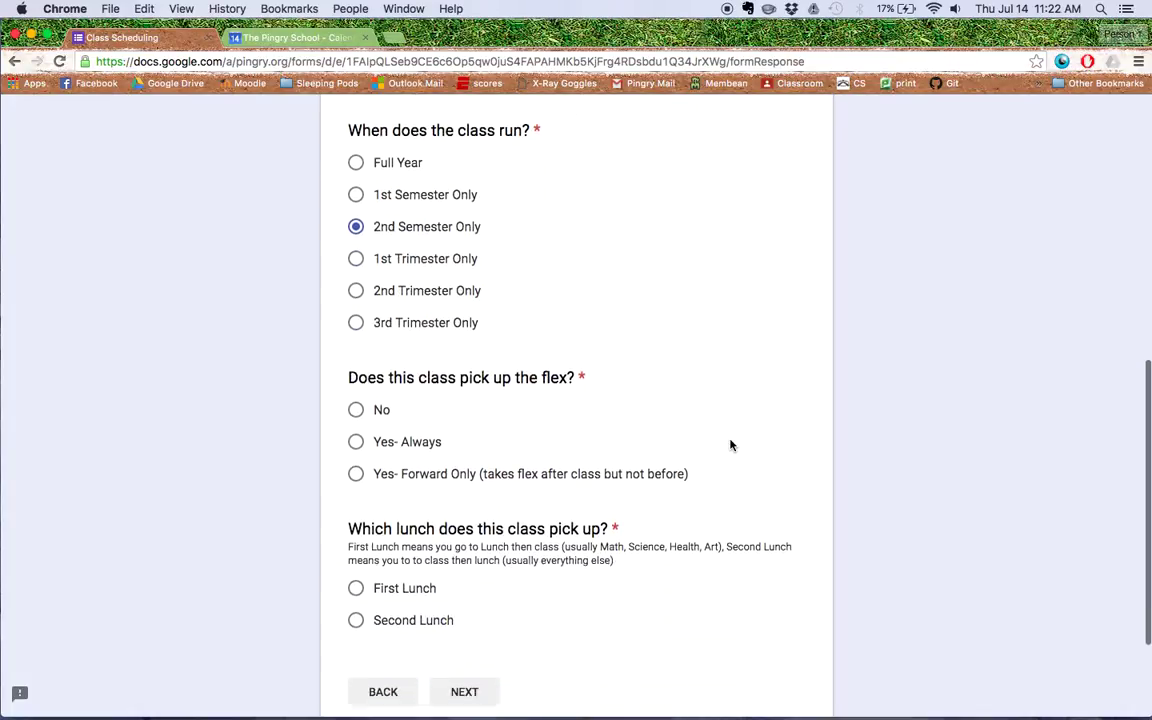
left_click(356, 408)
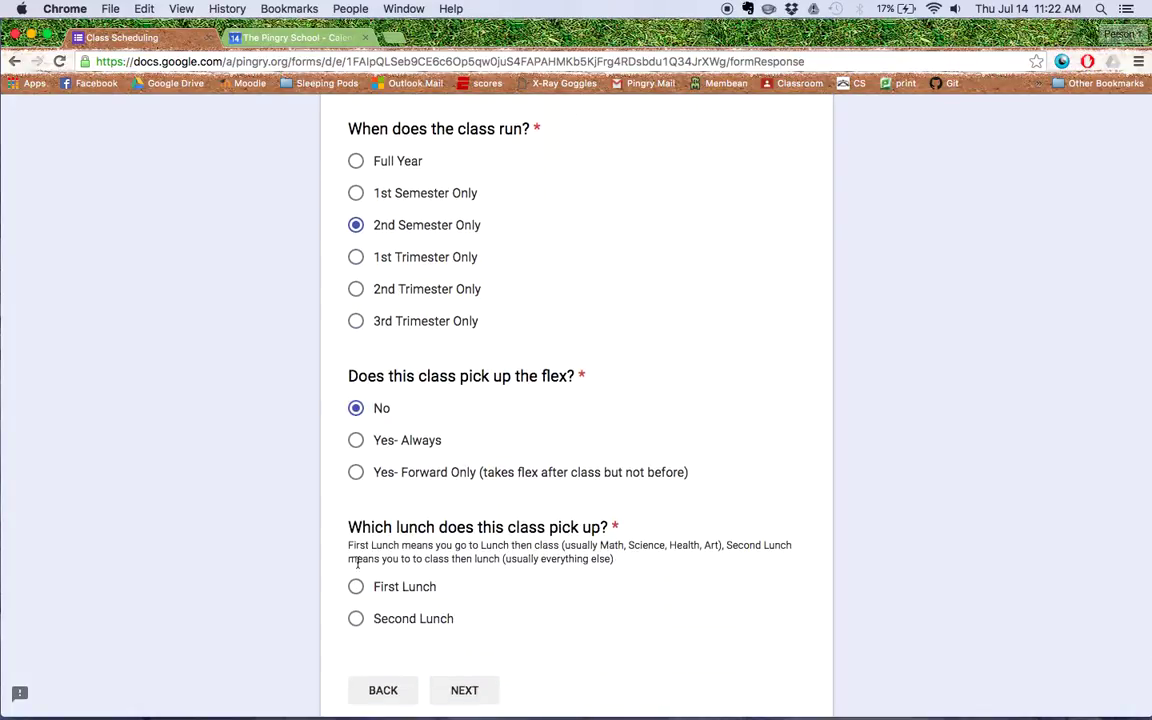
left_click(357, 619)
left_click(458, 689)
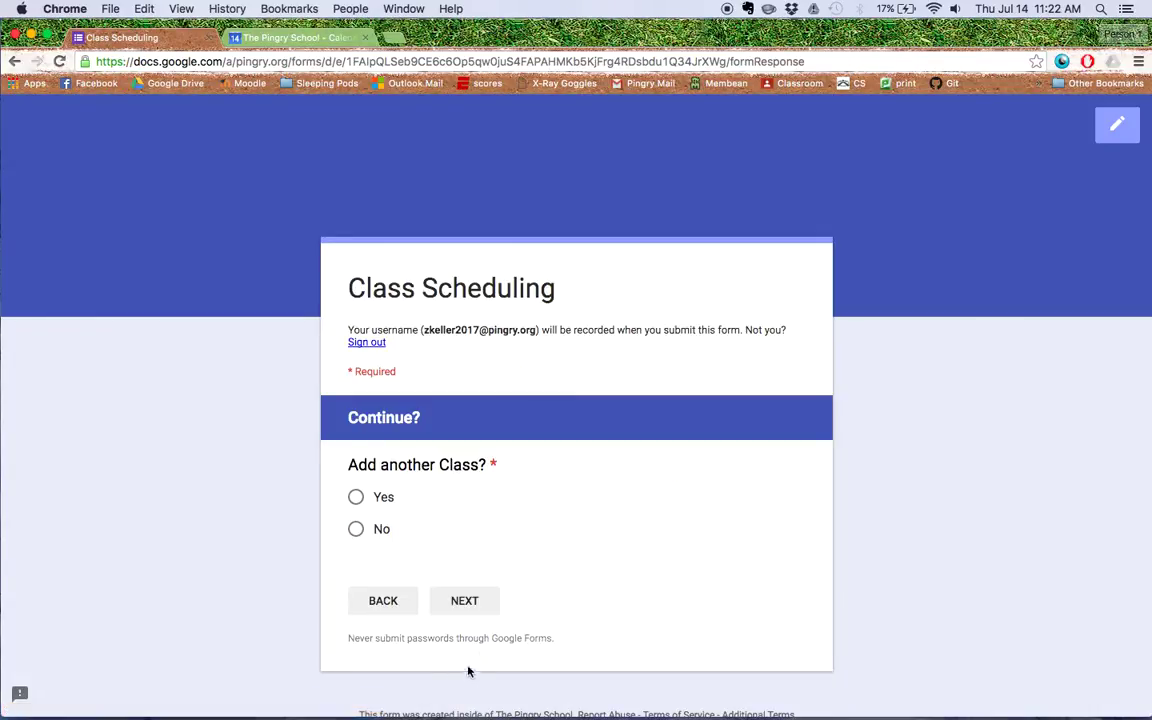
Decline another class, submit the form, and follow the confirmation page's calendar link.
left_click(357, 533)
left_click(460, 604)
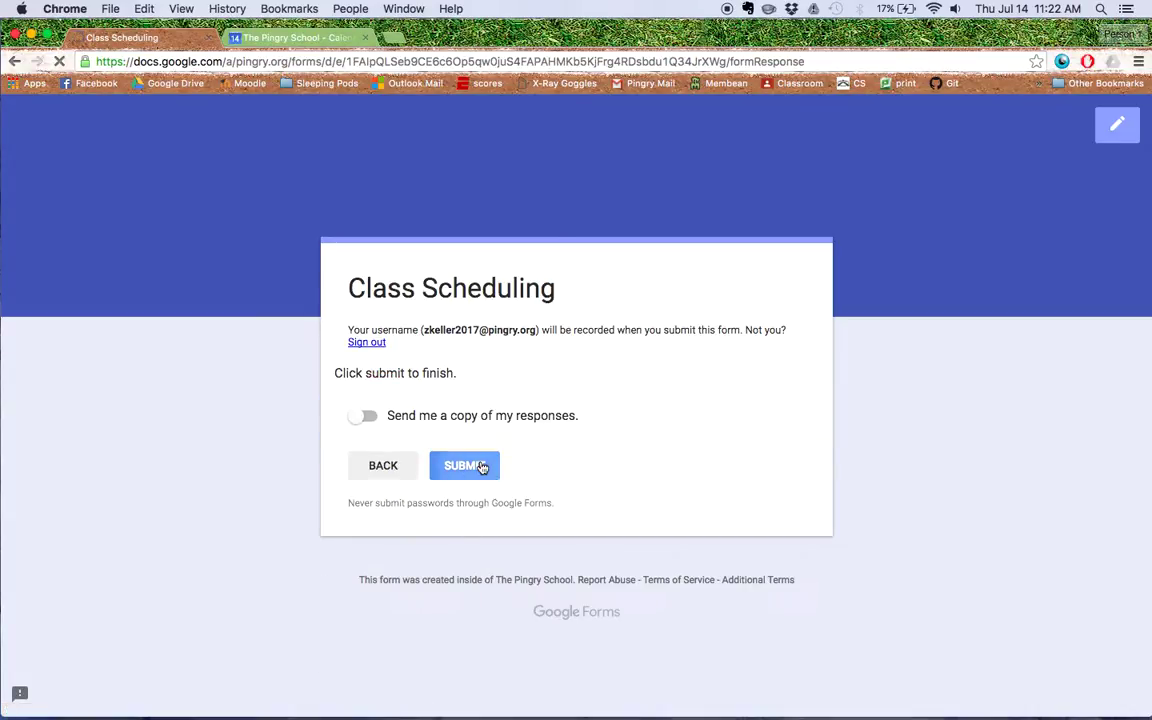
left_click(482, 467)
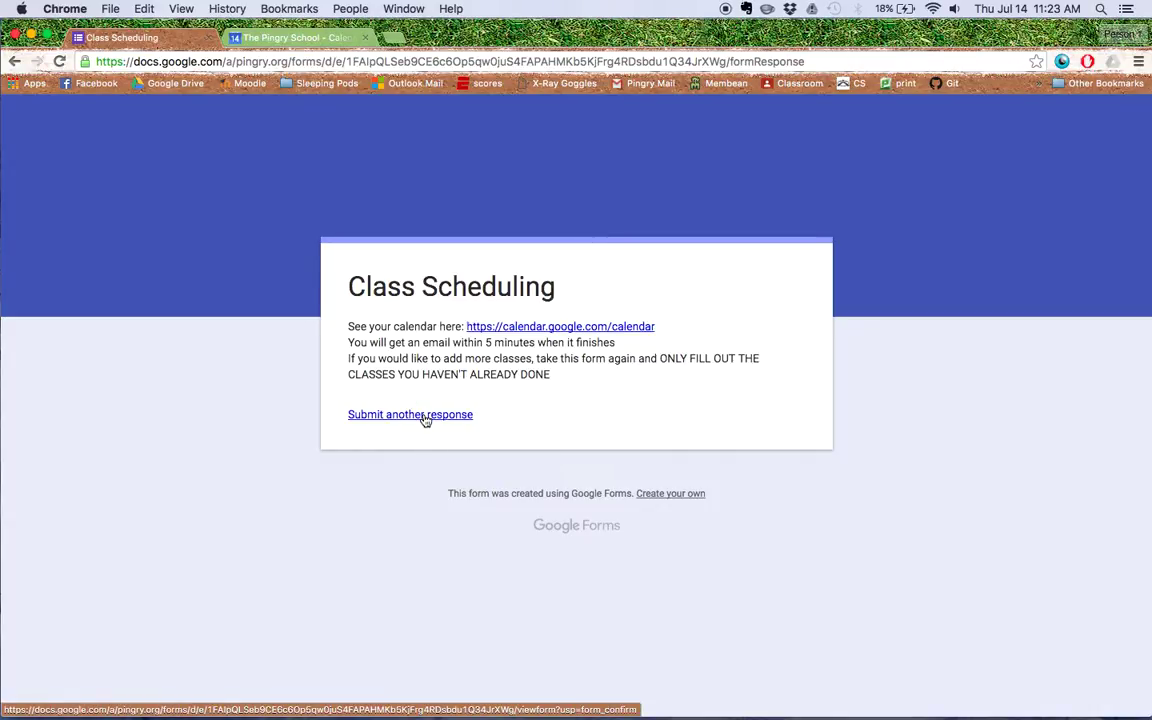
left_click(425, 419)
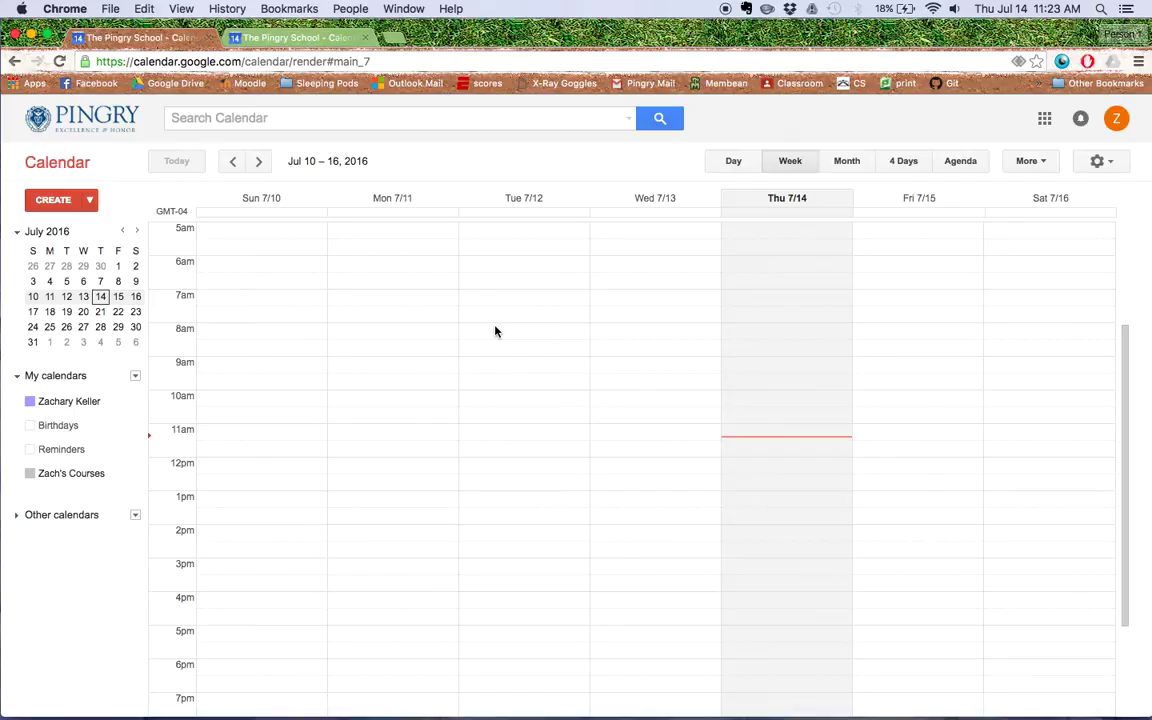
Advance the calendar week by week to Sep 11–17, 2016 to view the class events.
left_click(259, 161)
left_click(259, 161)
left_click(259, 161)
left_click(259, 161)
left_click(259, 161)
left_click(259, 161)
left_click(259, 162)
left_click(259, 162)
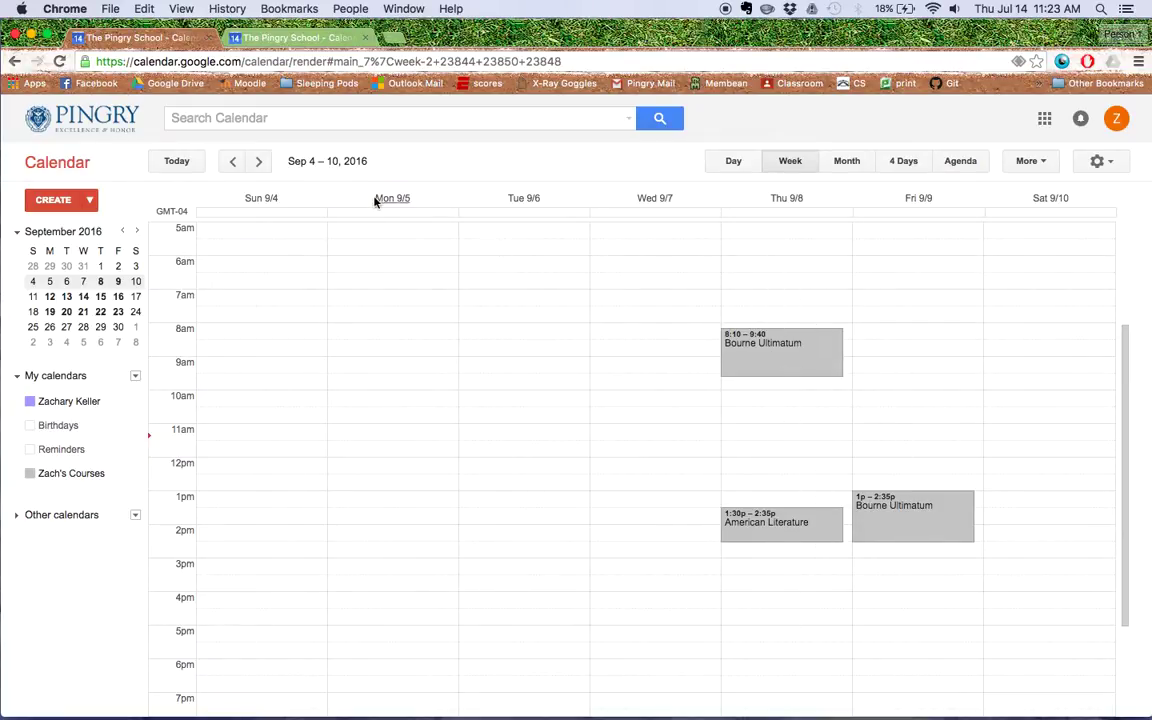
left_click(259, 164)
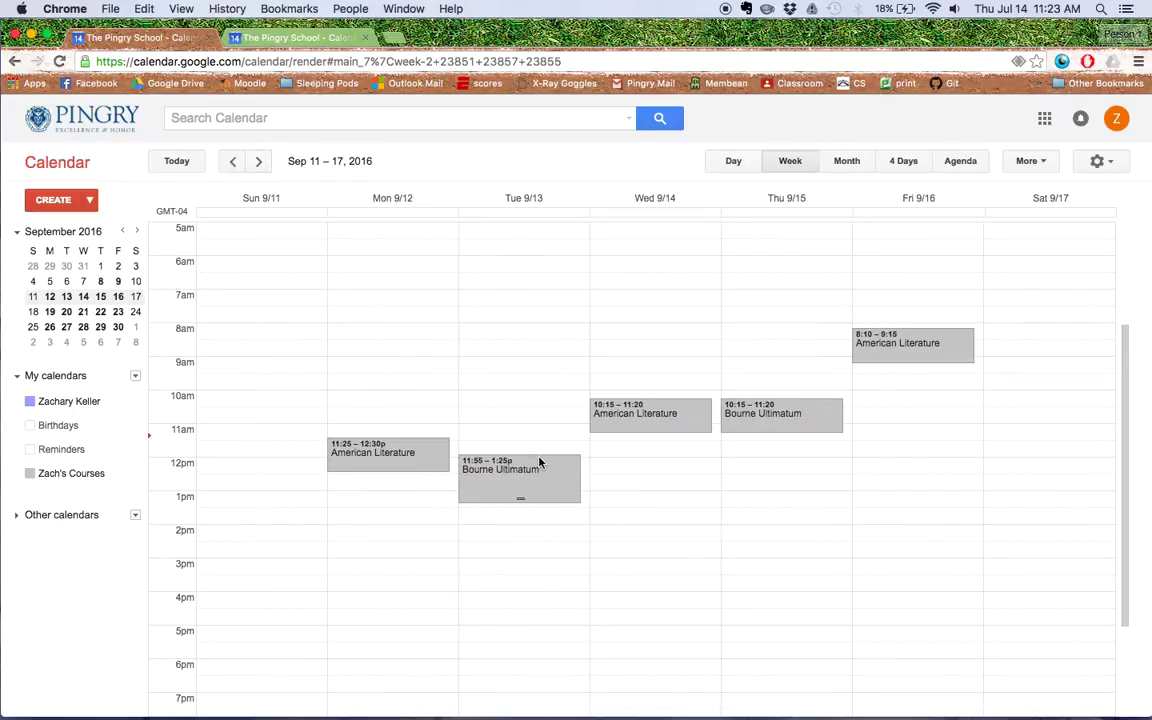